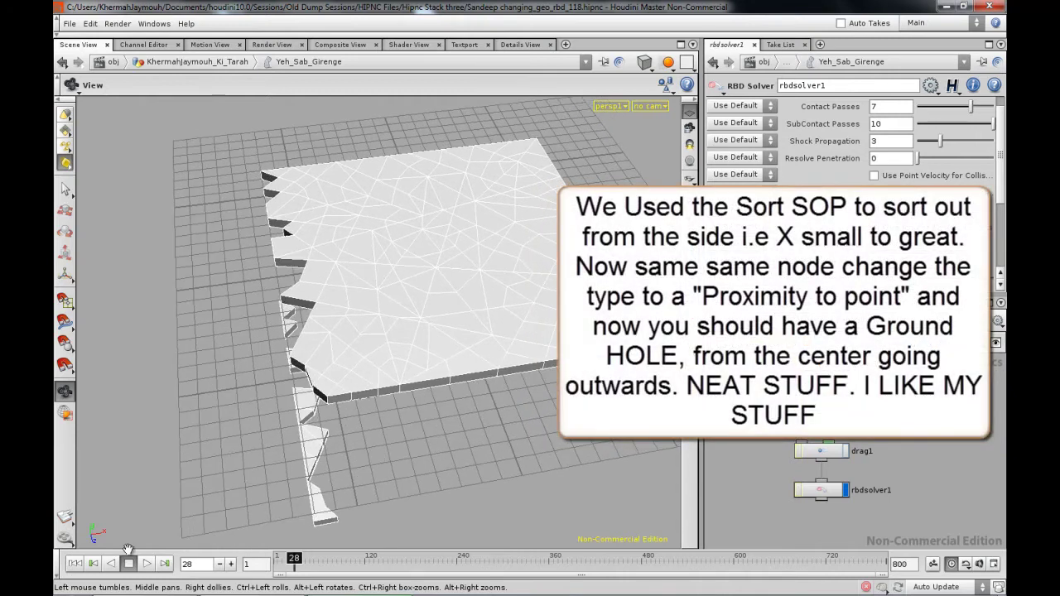
Rewind the ground-collapse simulation to frame 1 and view the intact fractured slab from its corner
left_click_drag(289, 562, 284, 565)
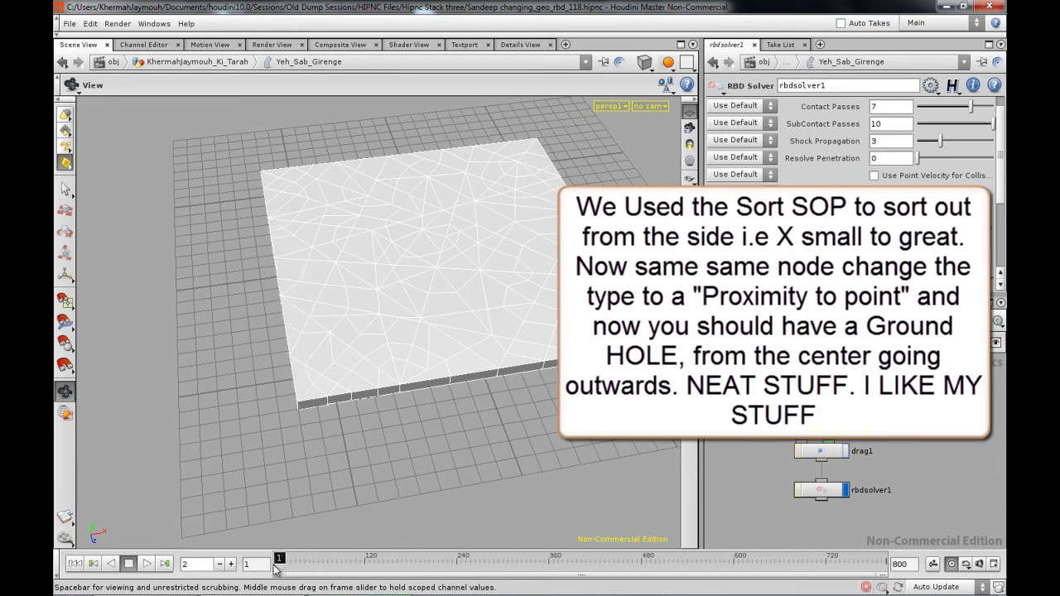
mouse_move(285, 564)
left_mouse_down()
mouse_move(304, 570)
mouse_move(273, 569)
left_mouse_up()
left_click_drag(301, 504, 466, 395)
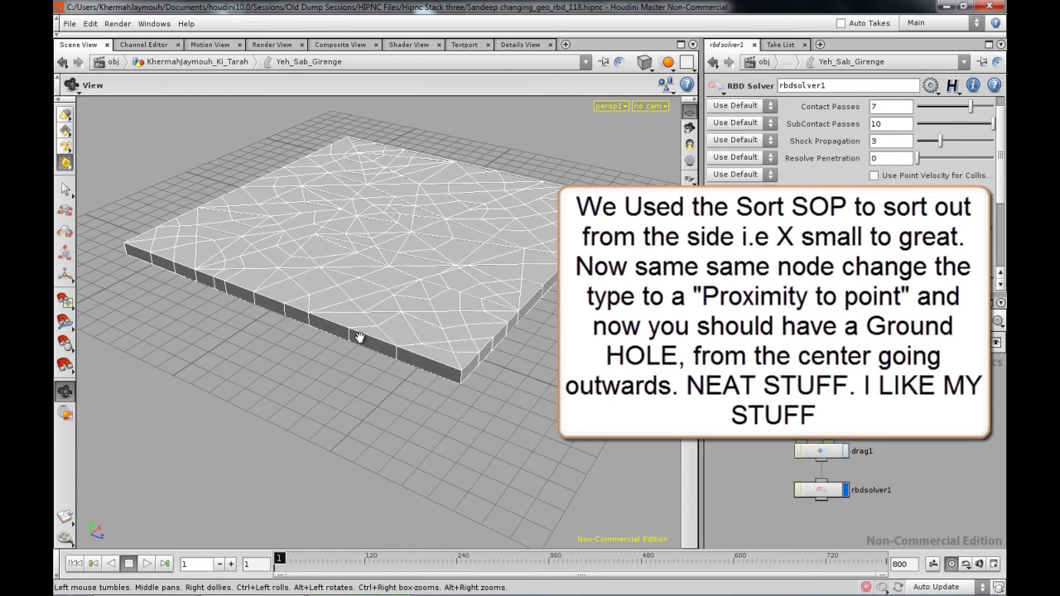
left_click_drag(329, 341, 319, 409)
mouse_move(281, 572)
left_mouse_down()
mouse_move(293, 571)
mouse_move(273, 571)
left_mouse_up()
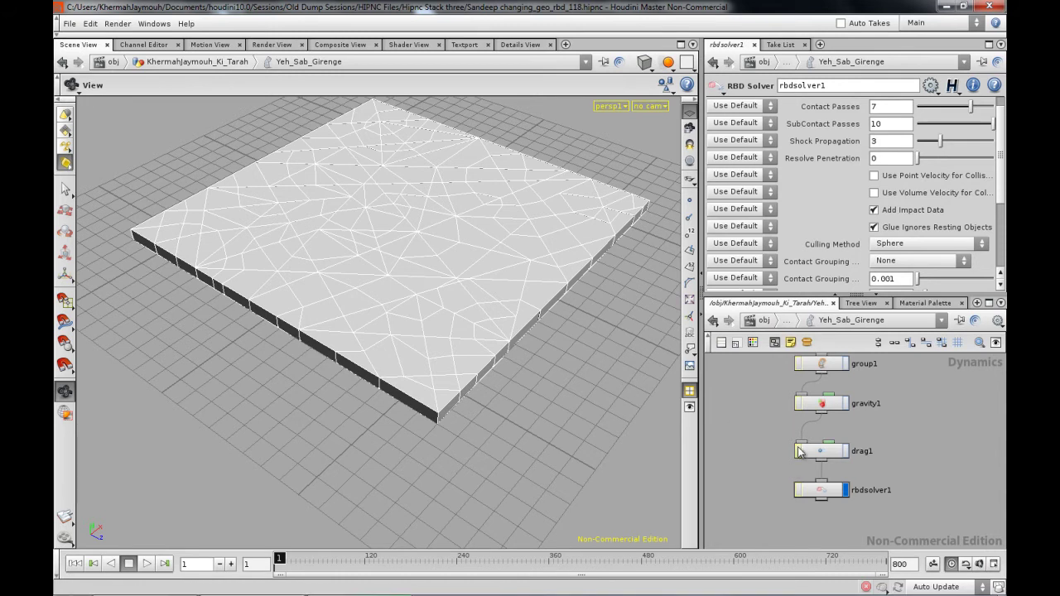
Add a custom integer parameter named num with the label Animate RBD to the group1 node and try out its slider
middle_click_drag(767, 407, 768, 441)
left_click(828, 399)
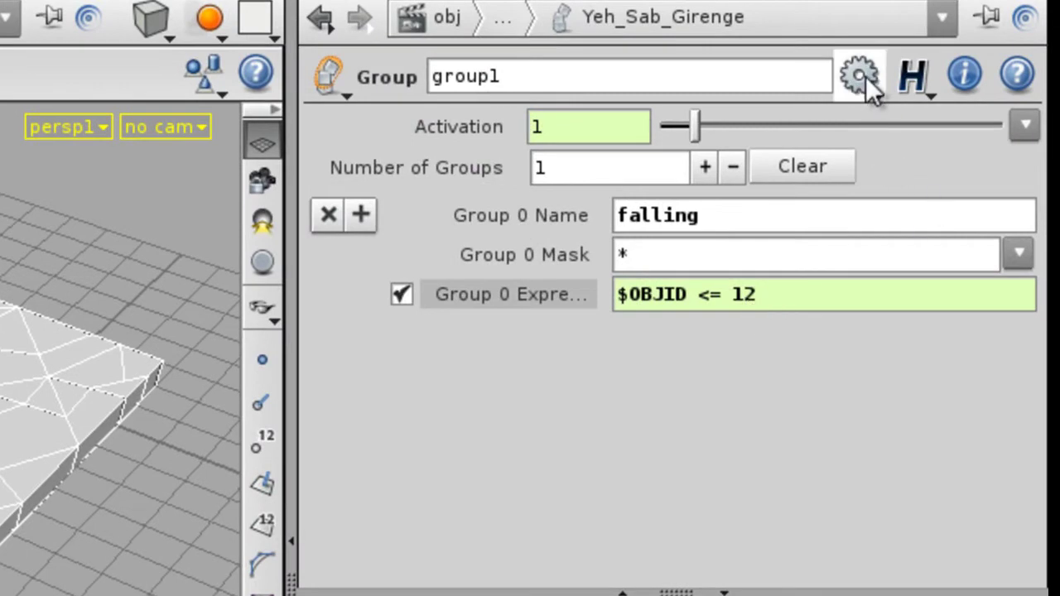
left_click(861, 76)
left_click(703, 125)
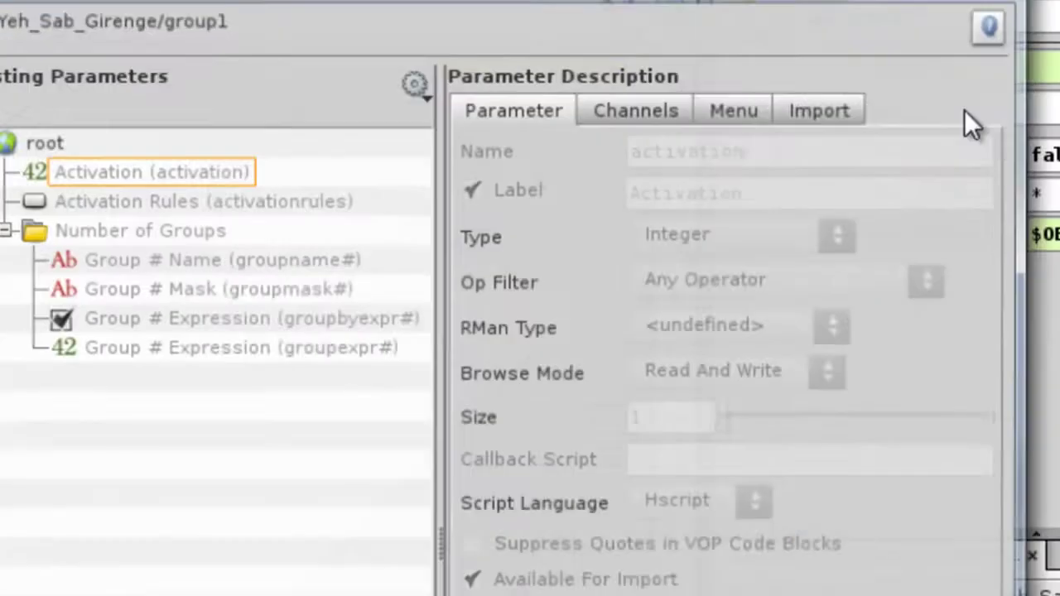
left_click_drag(134, 453, 770, 308)
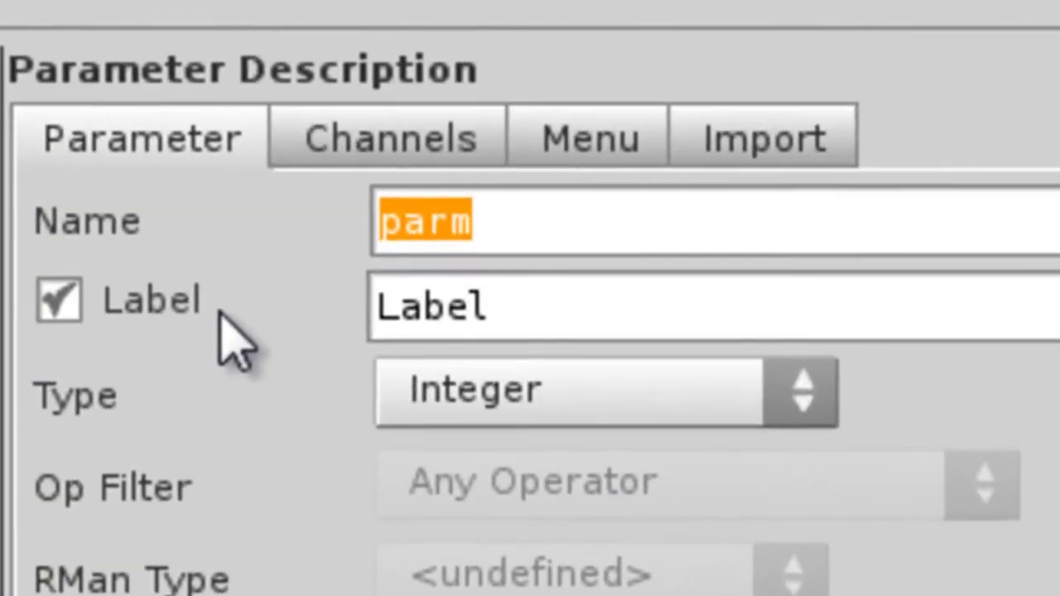
type("num")
key("Tab")
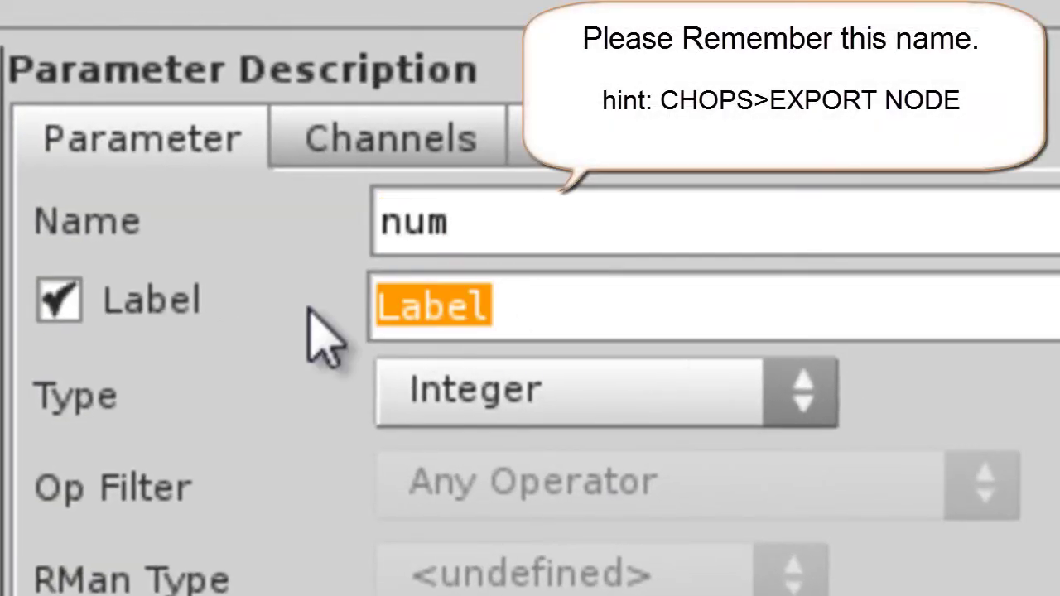
type("Animate RBD")
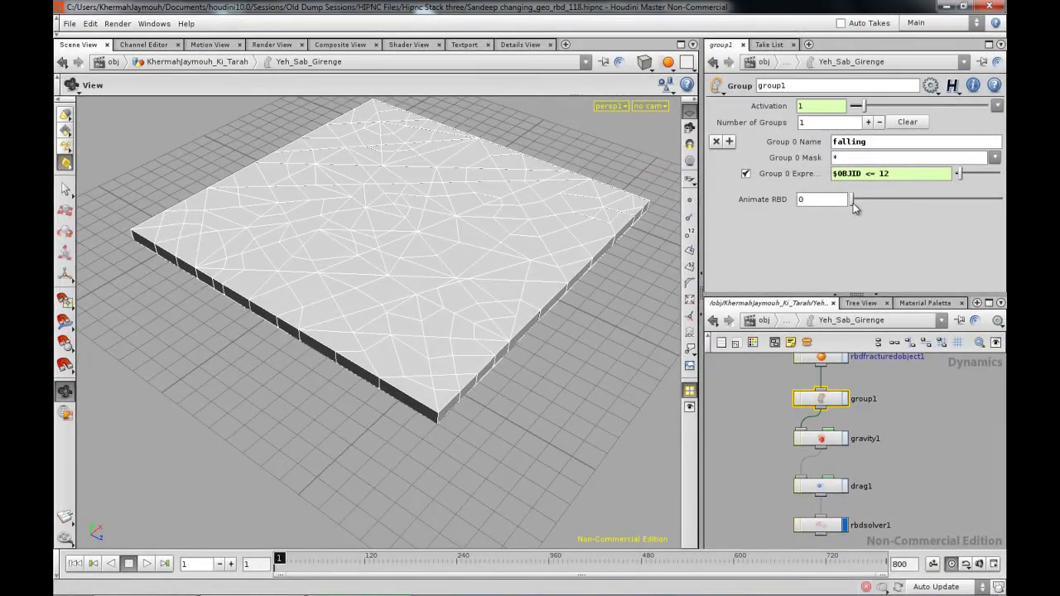
left_click(865, 201)
left_click_drag(1000, 207, 841, 237)
Add a CHOP Network node to the dynamics network, placed beside the rbdsolver1 node
left_click(771, 474)
scroll(899, 439, "down", 2)
middle_click_drag(887, 441, 841, 430)
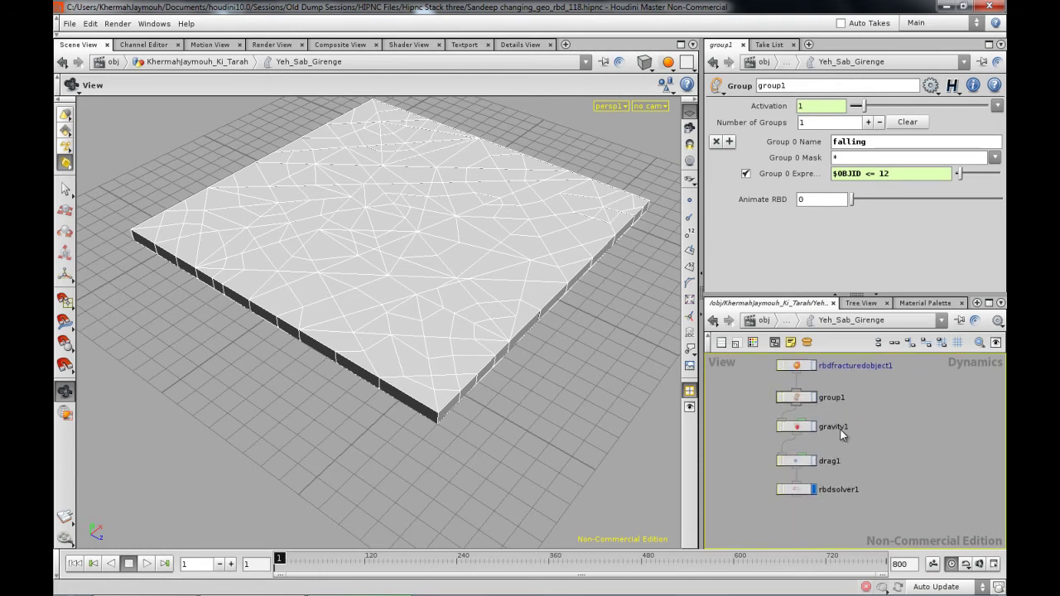
left_click_drag(799, 461, 798, 457)
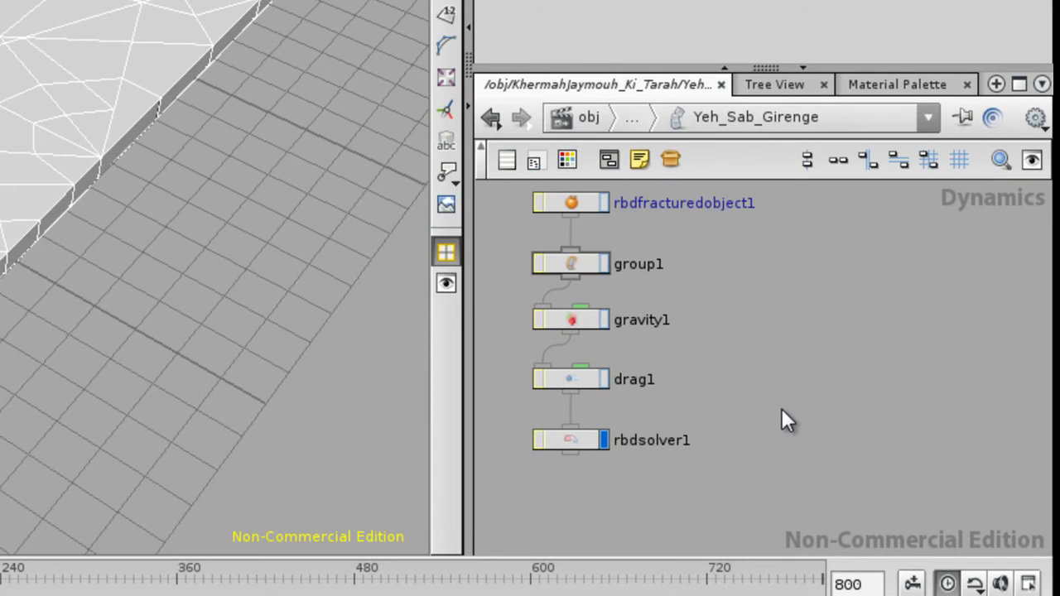
key("Tab")
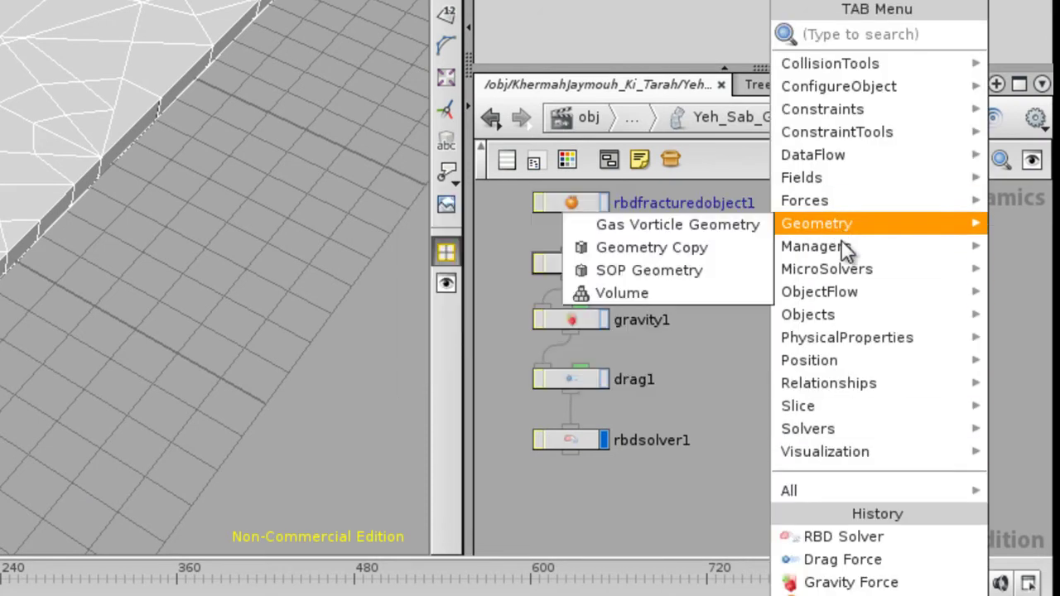
mouse_move(828, 246)
left_click(694, 252)
left_click(773, 421)
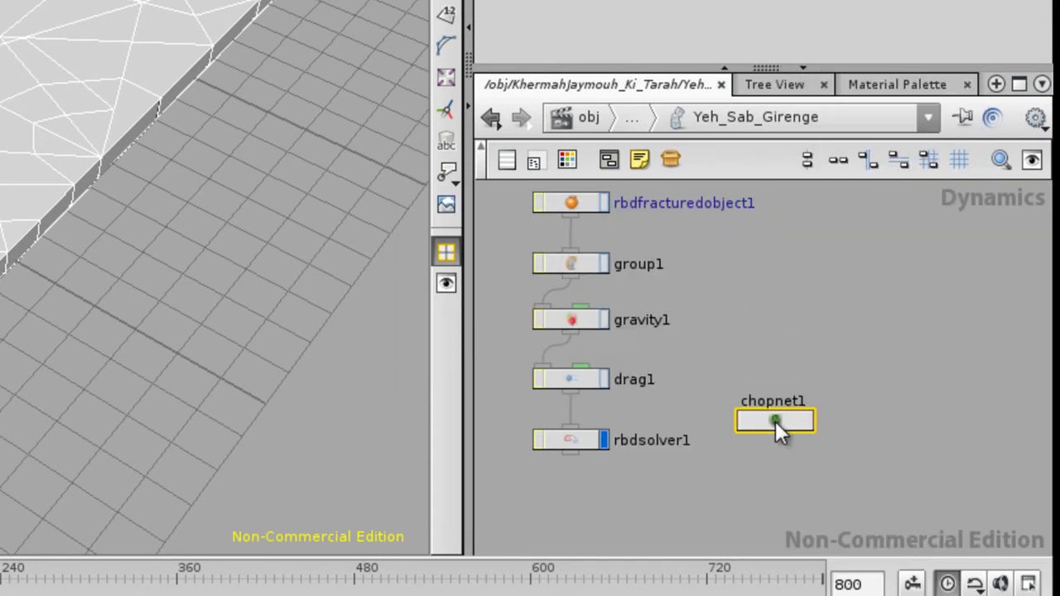
mouse_move(775, 418)
left_mouse_down()
mouse_move(775, 446)
mouse_move(782, 436)
left_mouse_up()
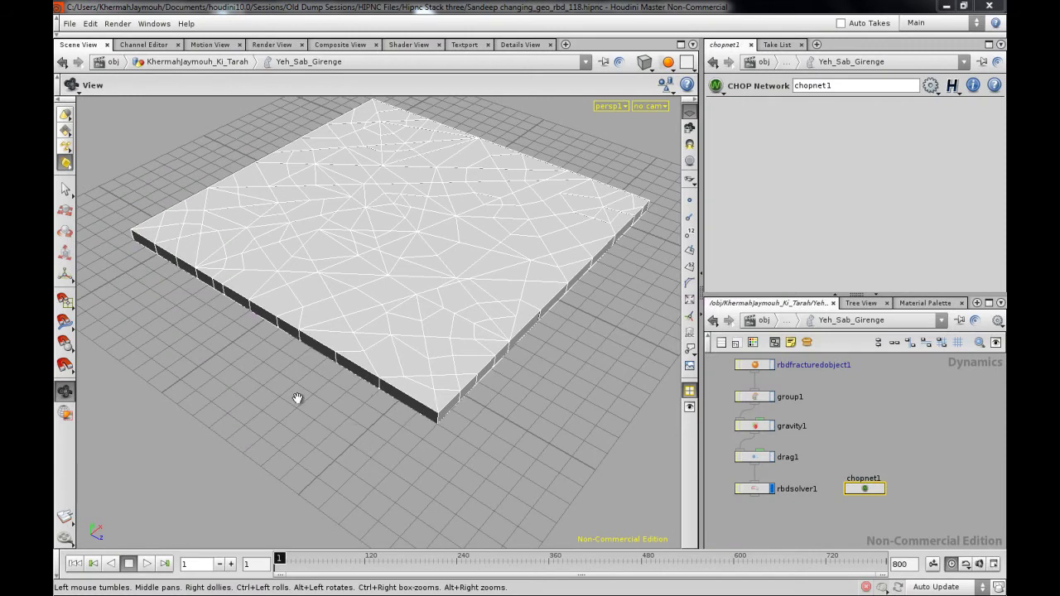
Change the Group 0 Expression of the group1 node to $OBJID <= ch("num")
right_click_drag(297, 399, 440, 409)
middle_click_drag(461, 398, 419, 453)
left_click_drag(419, 414, 406, 401)
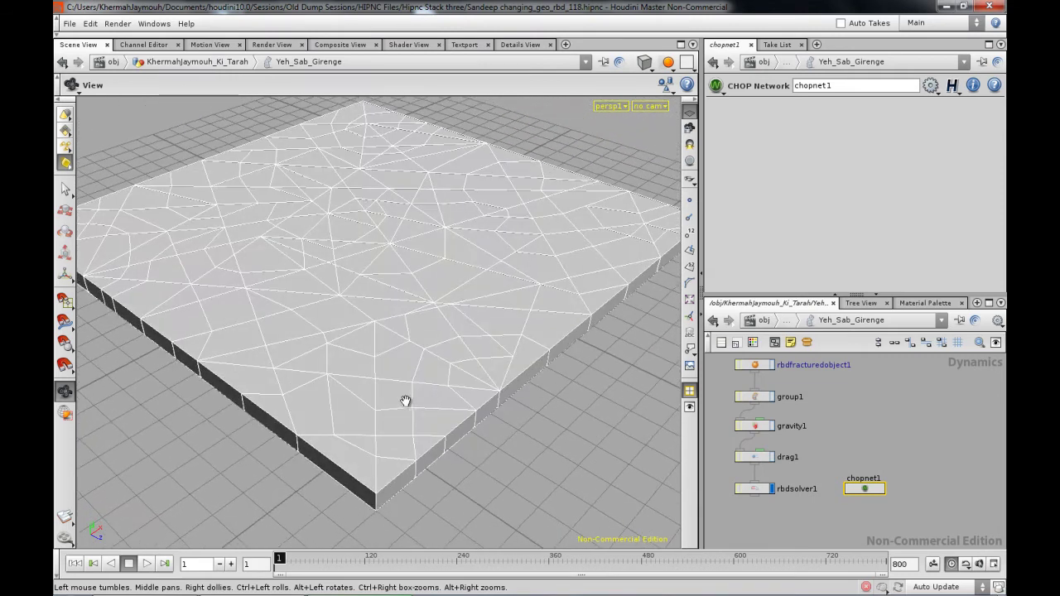
left_click(756, 399)
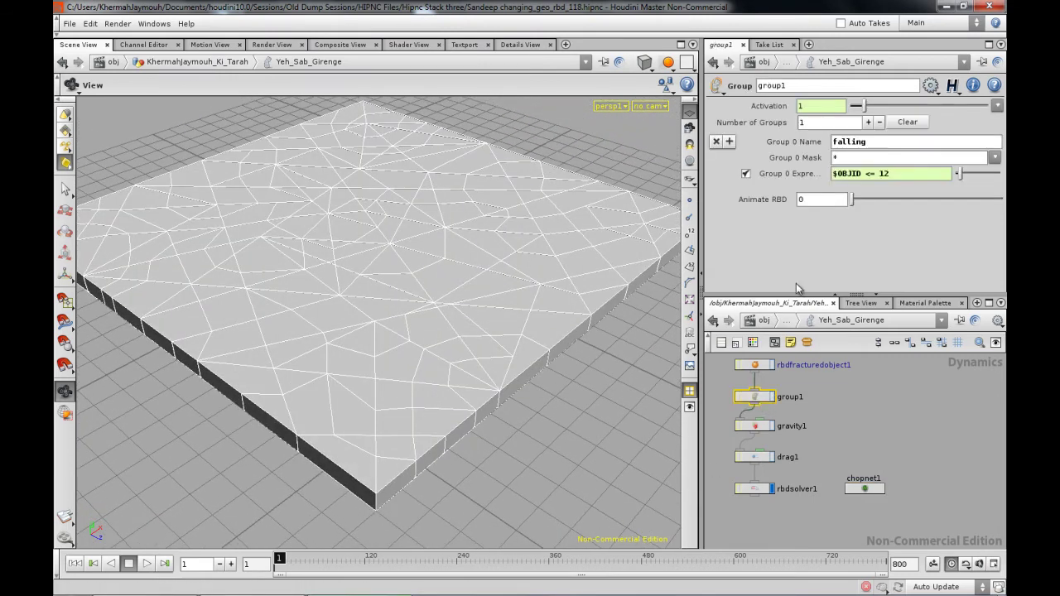
left_click(899, 176)
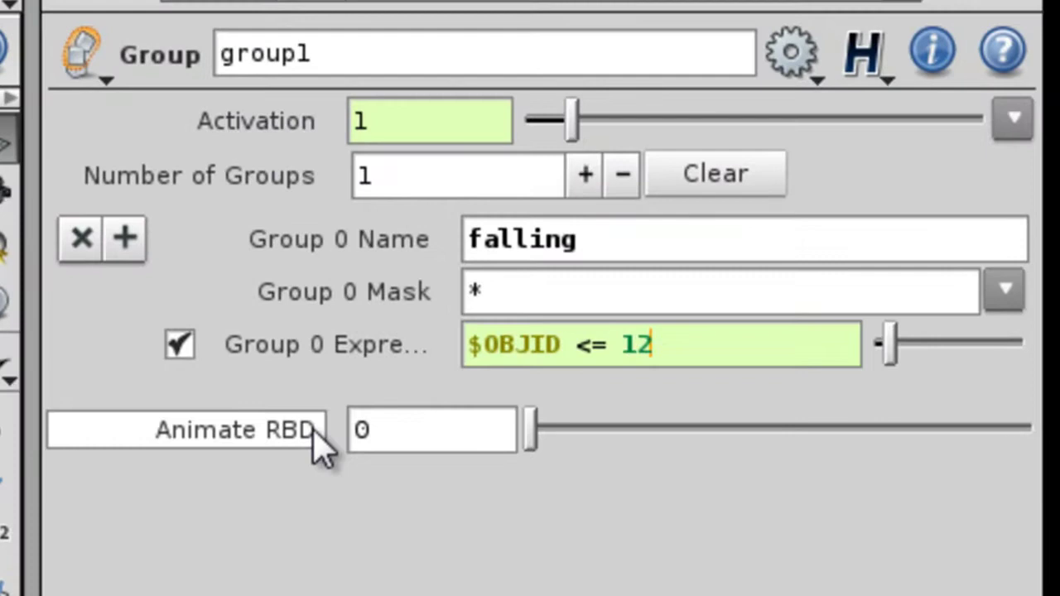
key("BackSpace")
key("BackSpace")
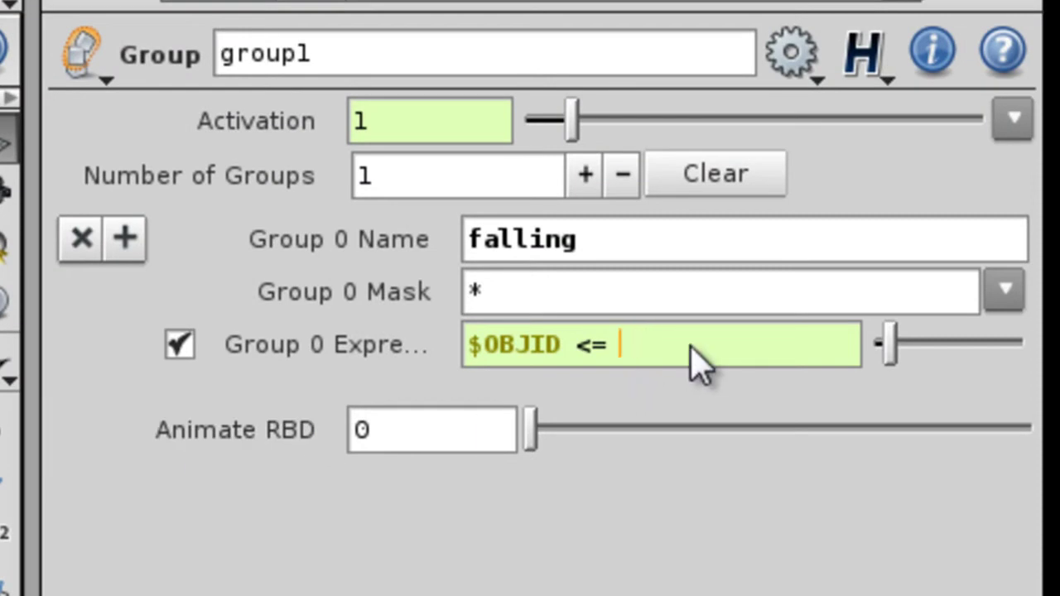
type("ch")
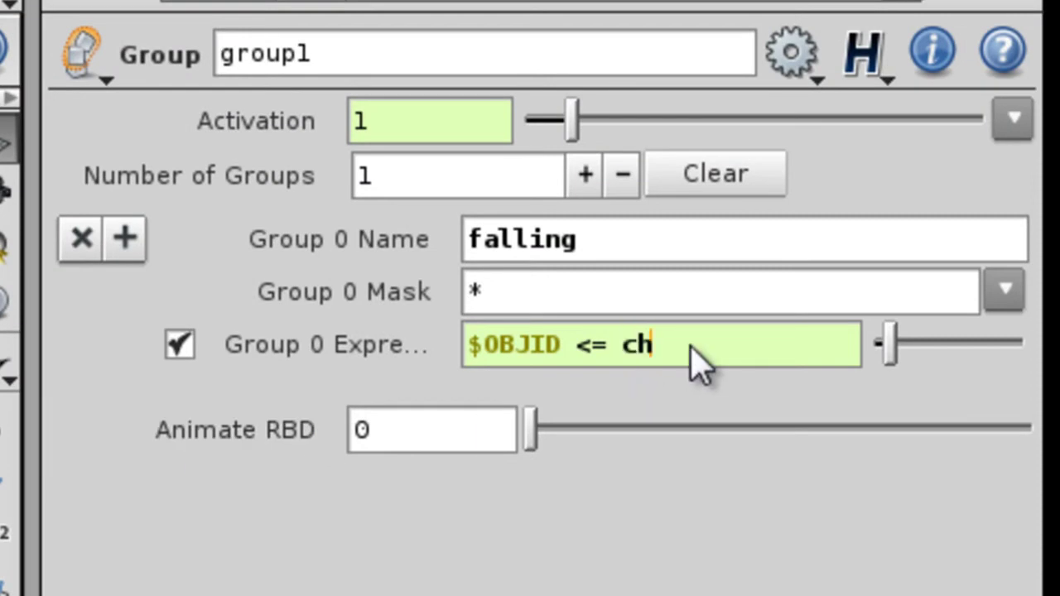
type("(")
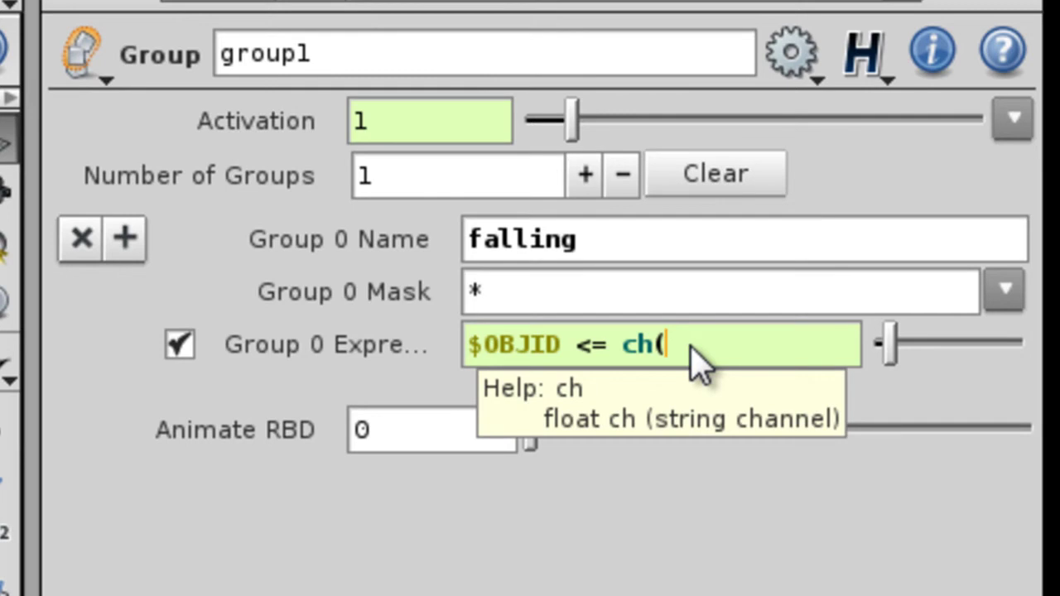
type("\"num\")")
key("Return")
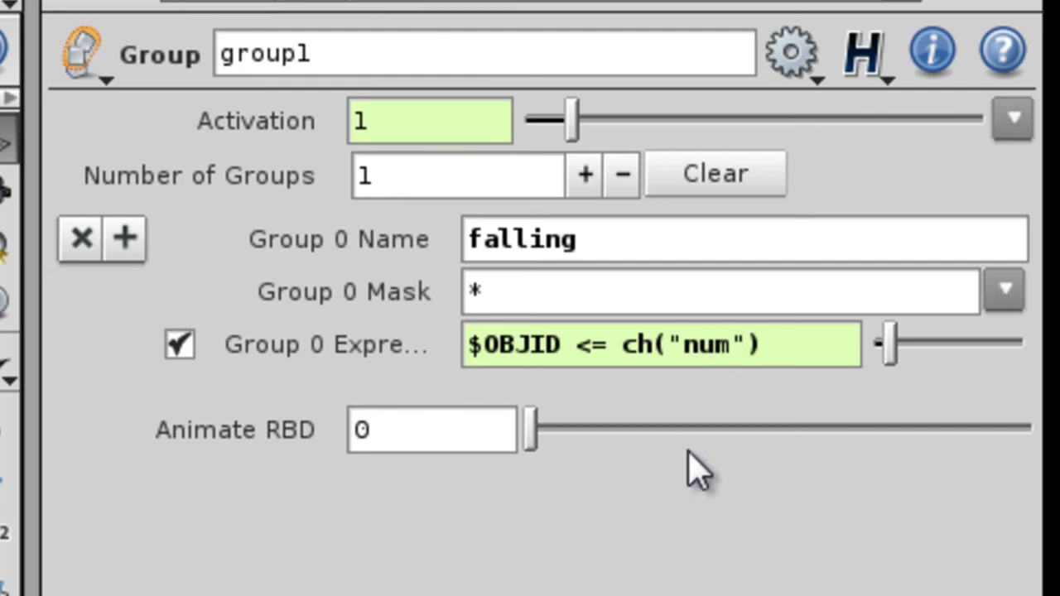
Test the Animate RBD slider against the evaluated value of the Group 0 Expression, and return it to 0
left_click_drag(542, 438, 561, 445)
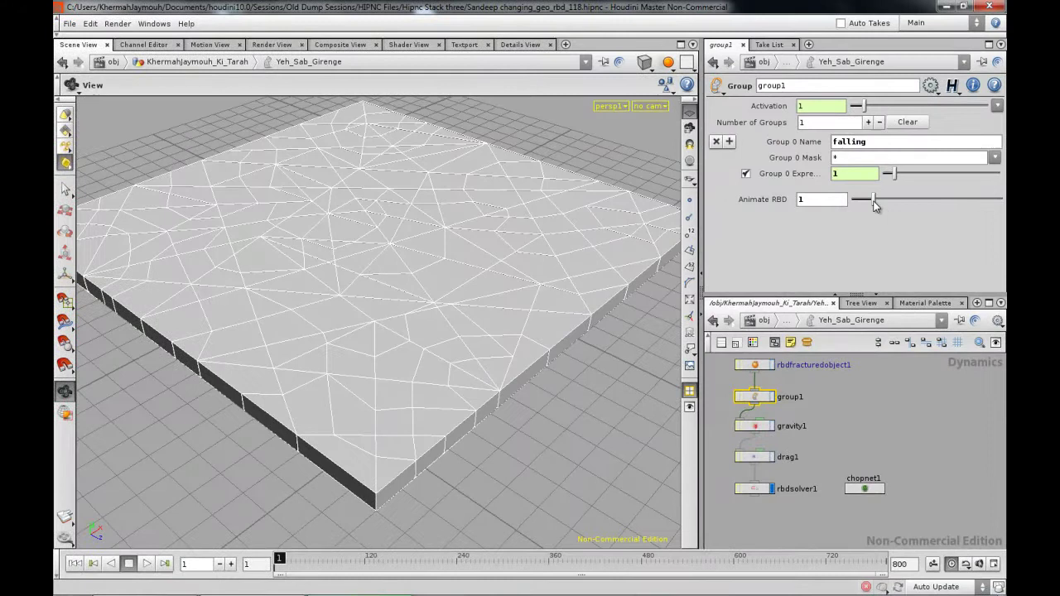
left_click(805, 177)
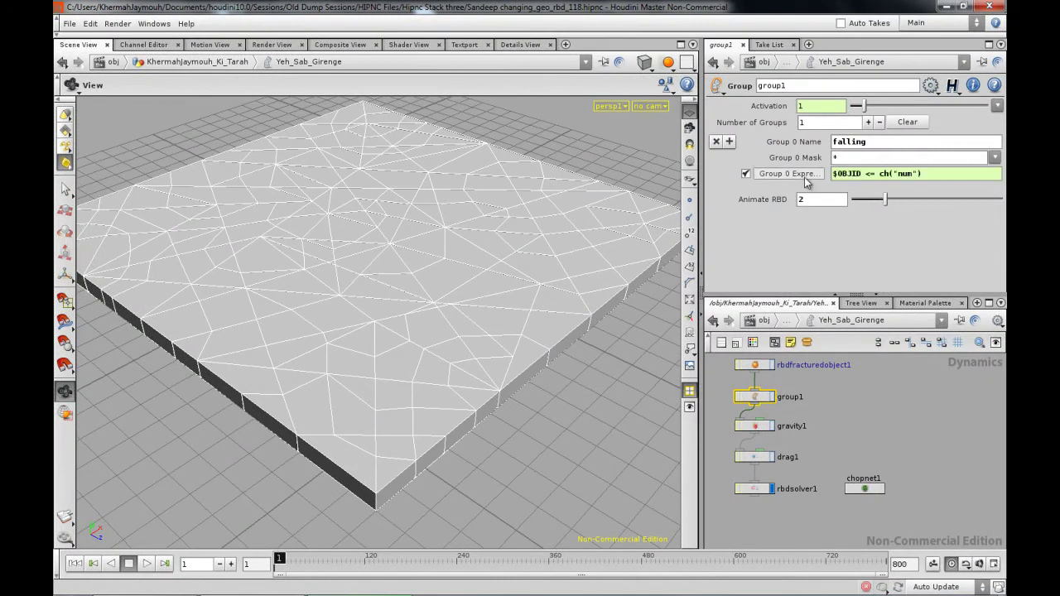
left_click(805, 177)
left_click_drag(883, 206, 832, 199)
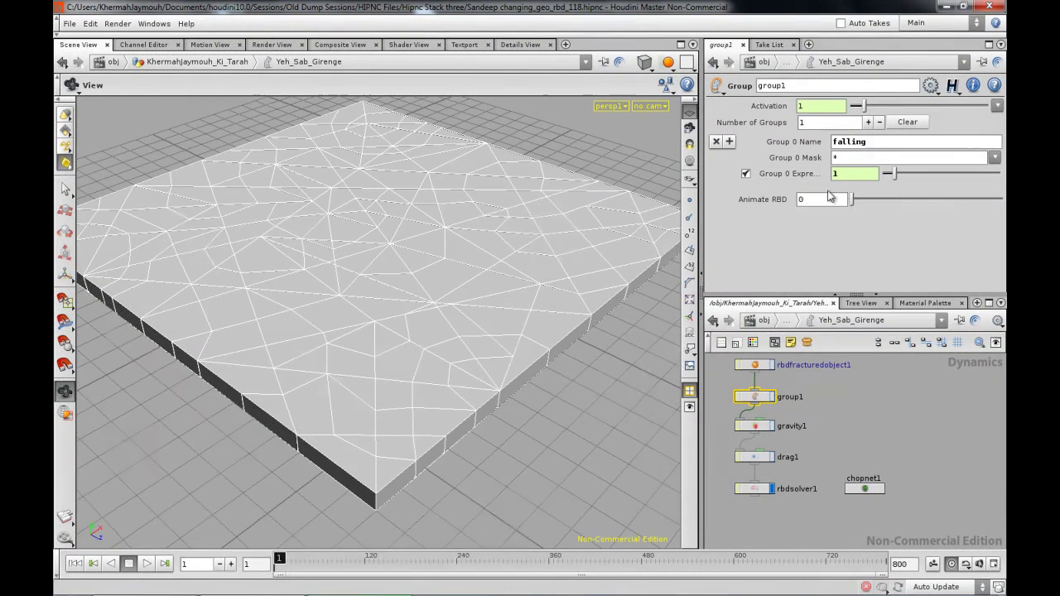
left_click(782, 173)
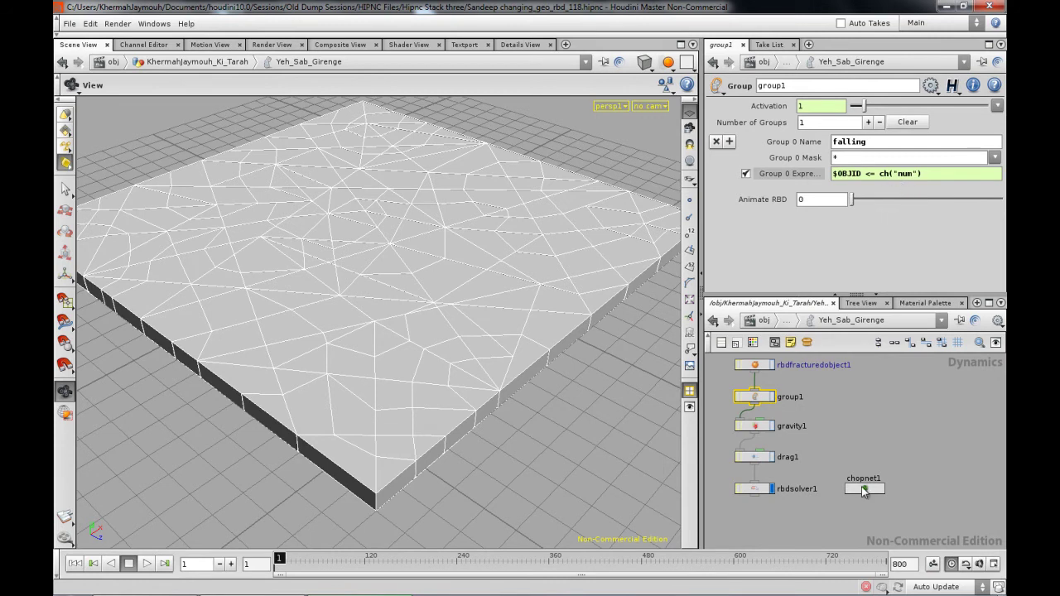
Go inside the chopnet1 network and display it in the Motion View
double_click(864, 488)
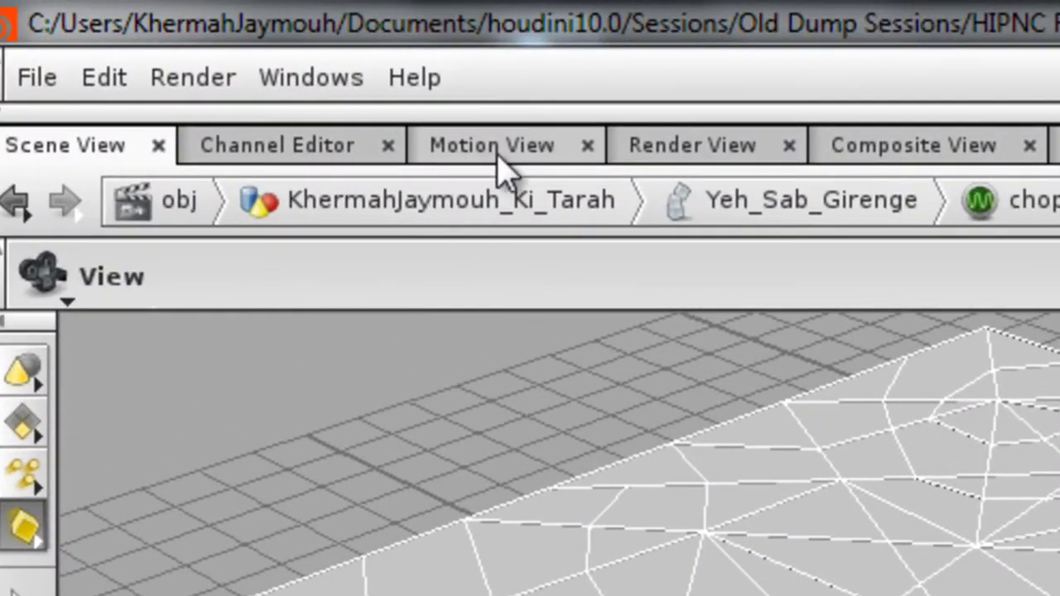
left_click(497, 149)
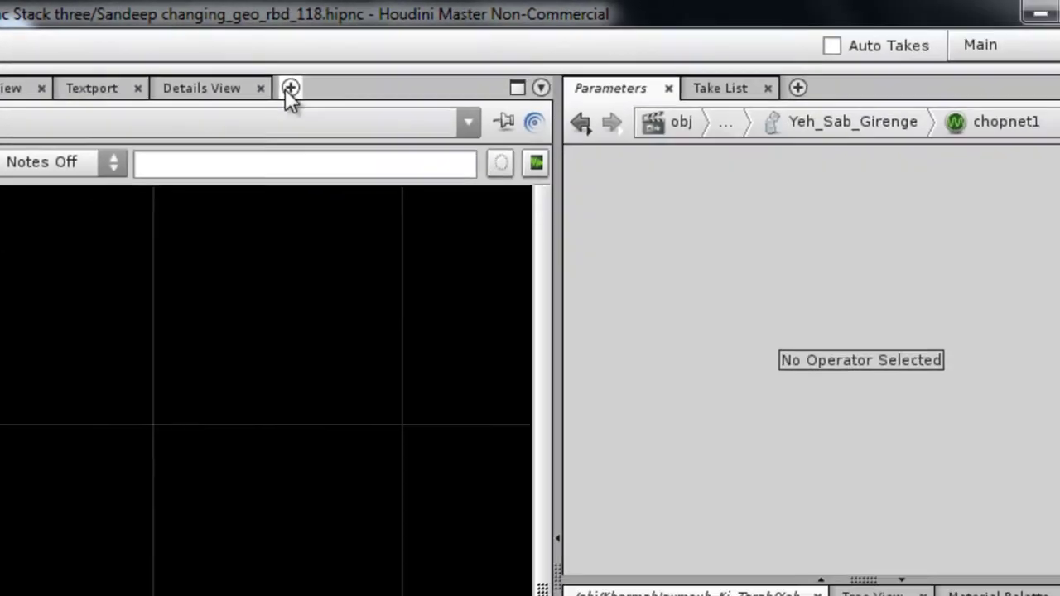
left_click(478, 144)
mouse_move(605, 223)
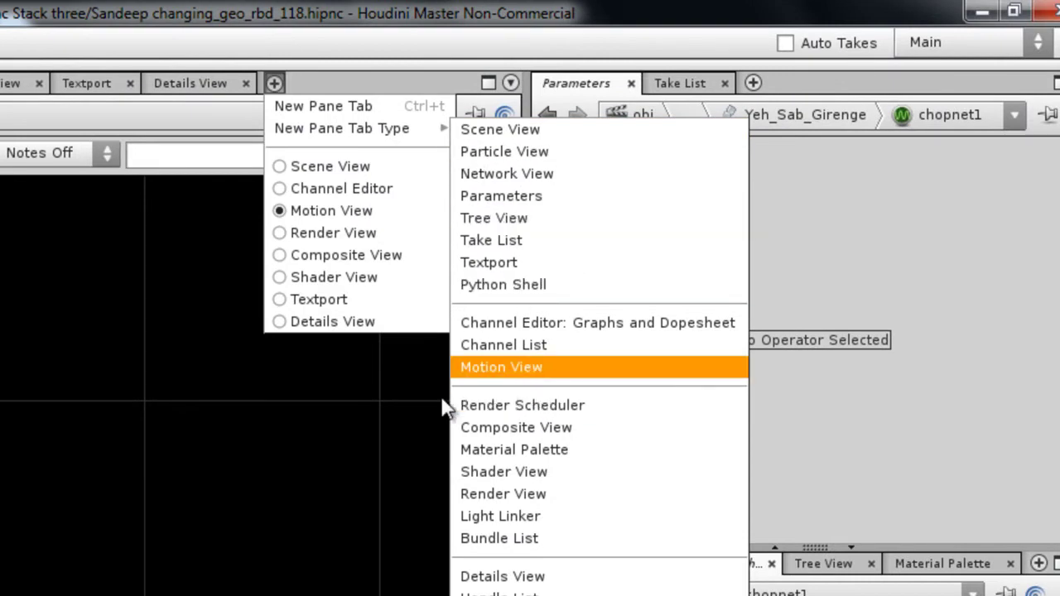
left_click(55, 454)
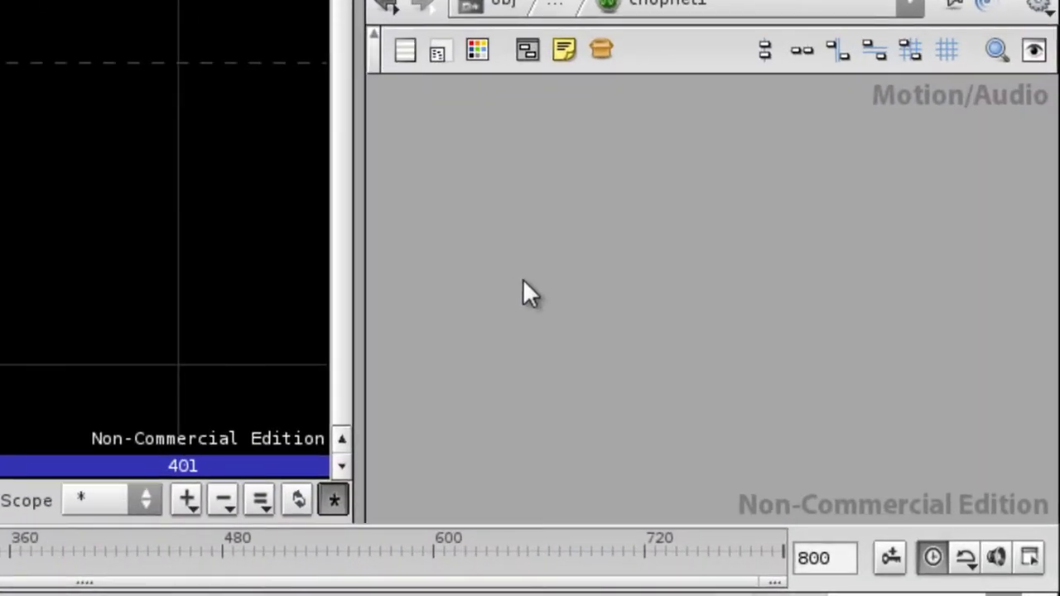
Create a Wave node inside the CHOP network
key("Tab")
mouse_move(625, 238)
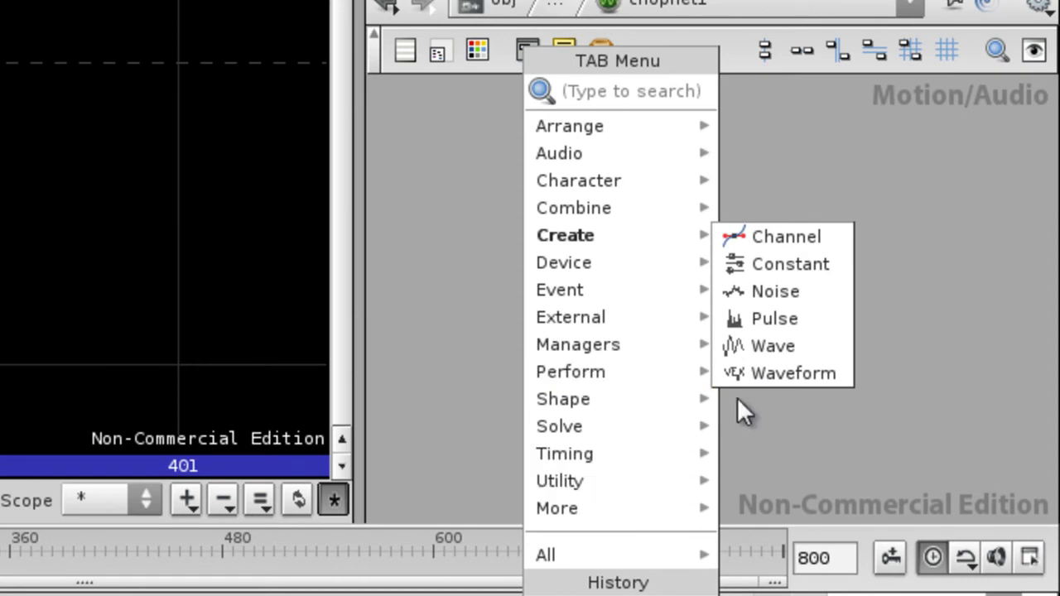
left_click(751, 346)
left_click(668, 243)
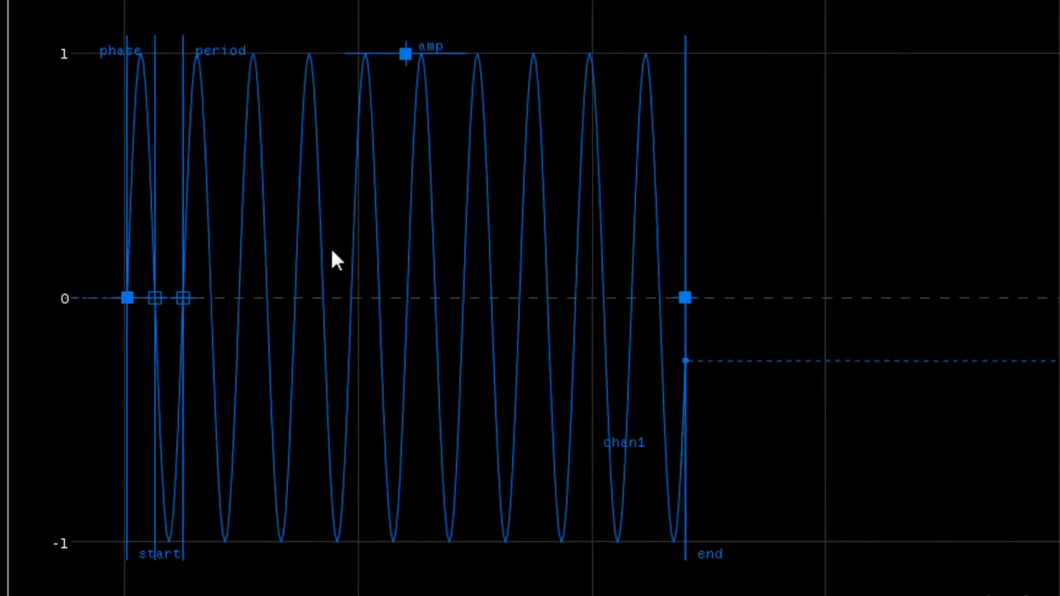
Examine the wave node's default sine curve, including its start, period and amplitude handles, in the motion graph
middle_click_drag(372, 248, 702, 307)
left_click_drag(702, 306, 733, 303)
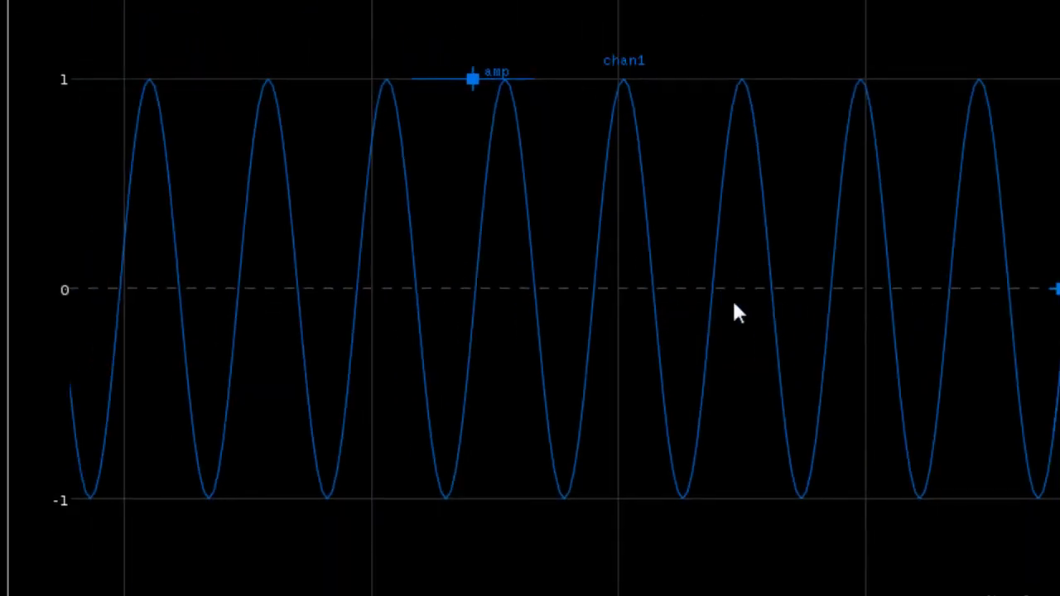
middle_click_drag(796, 295, 693, 356)
right_click_drag(692, 357, 697, 359)
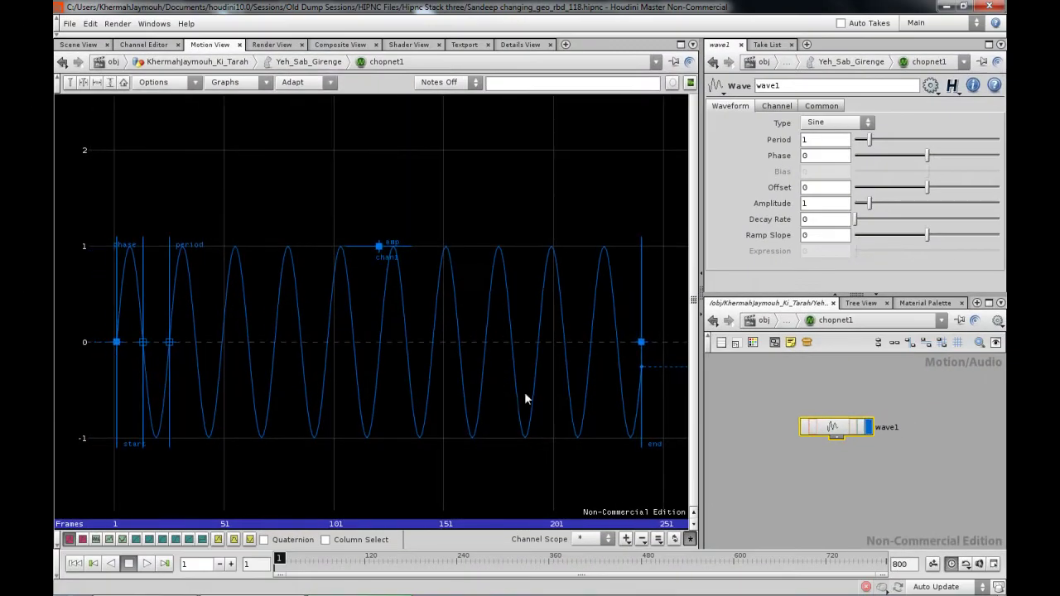
right_click_drag(525, 399, 436, 407)
middle_click_drag(431, 395, 496, 392)
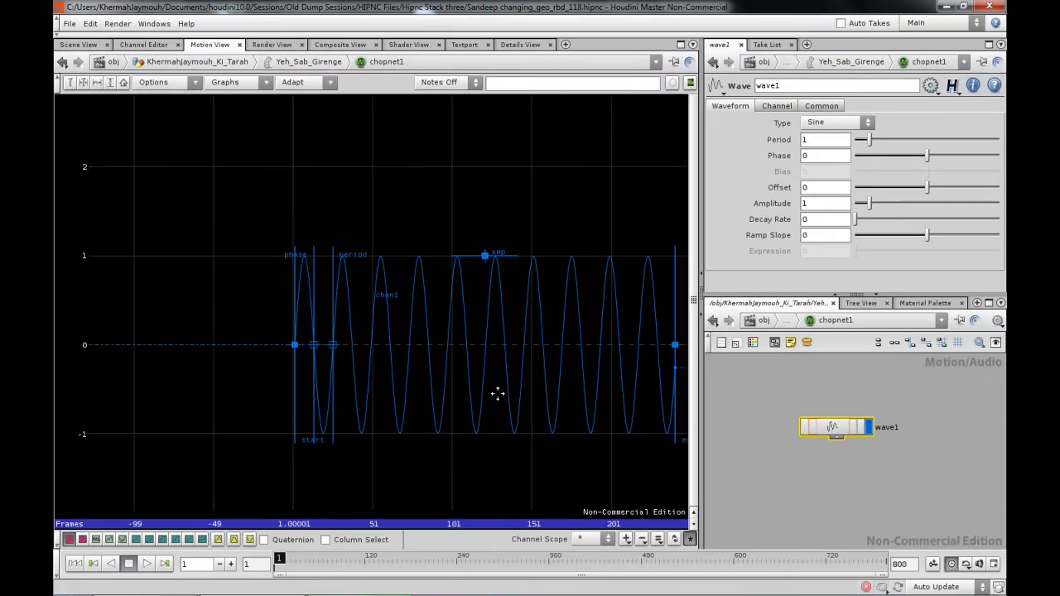
right_click_drag(410, 356, 580, 443)
right_click_drag(338, 332, 343, 333)
middle_click_drag(343, 334, 497, 389)
Change the wave node's type to Triangle and shorten its period to about 0.567 with the period handle in the graph
middle_click_drag(802, 478, 785, 455)
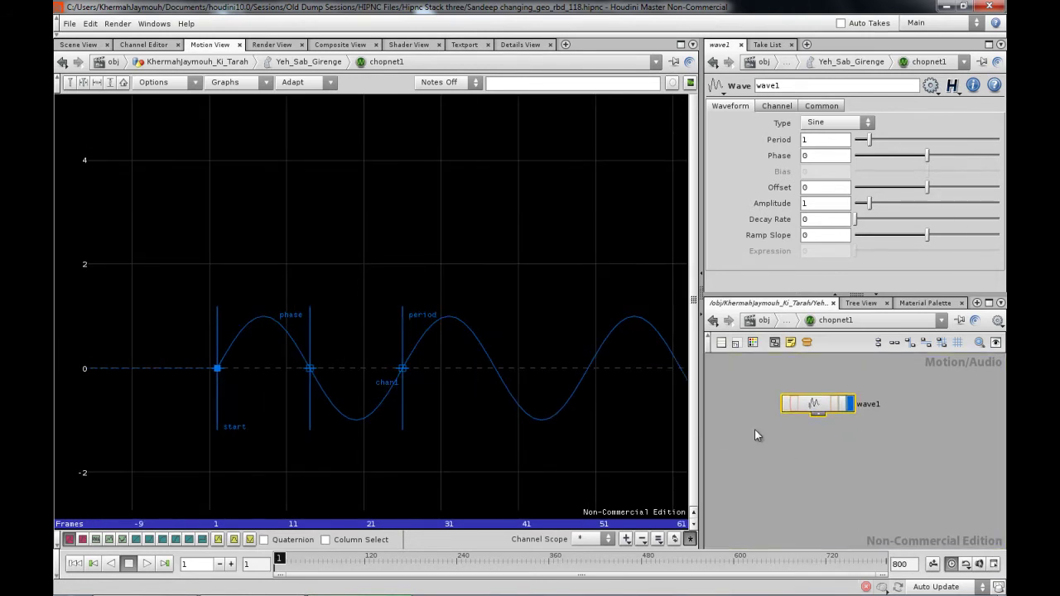
left_click(834, 122)
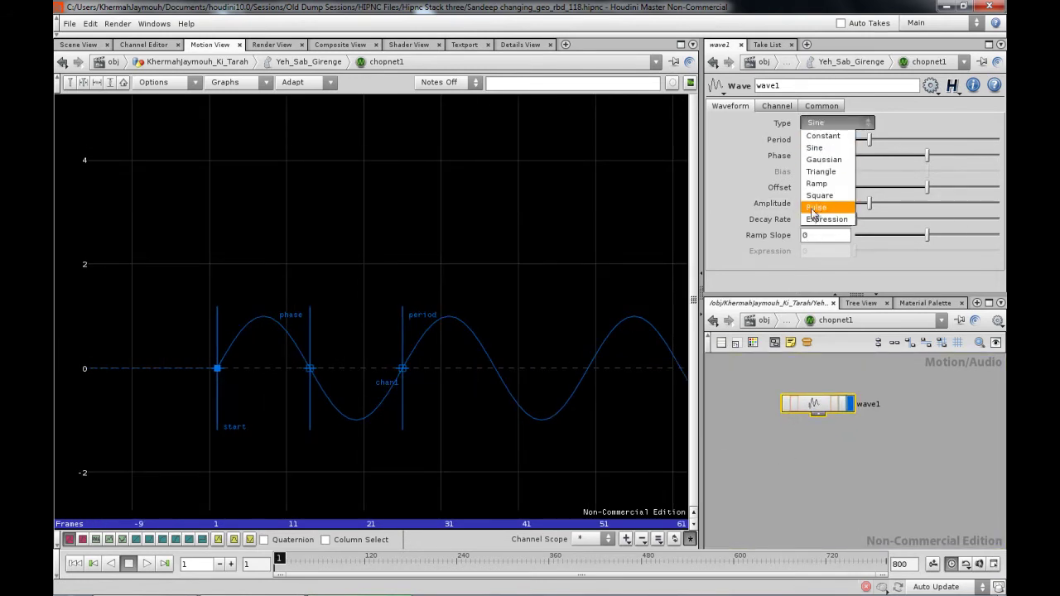
left_click(820, 170)
middle_click_drag(558, 331, 454, 354)
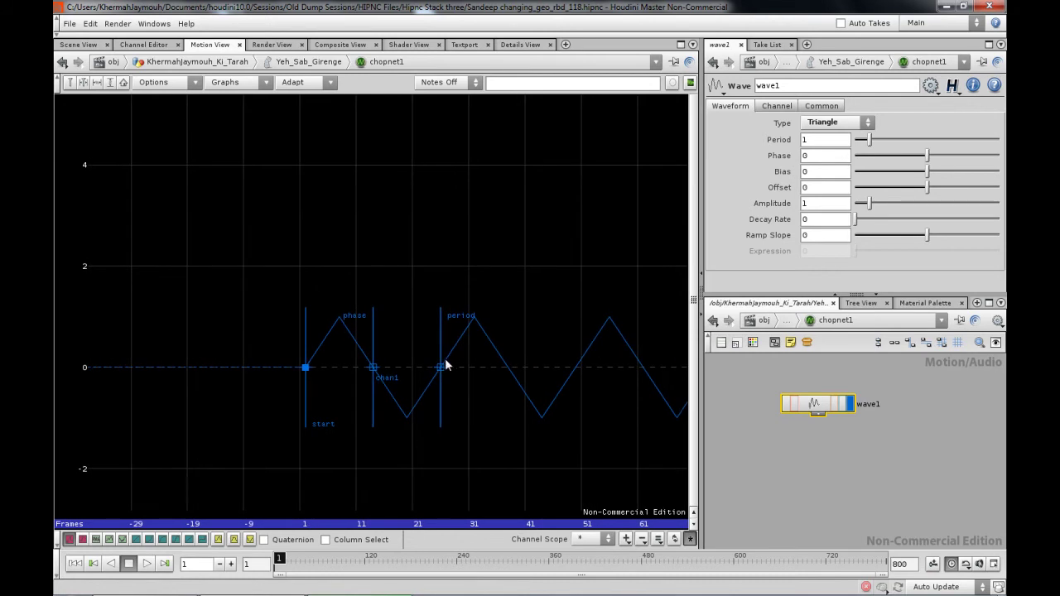
left_click_drag(443, 367, 394, 372)
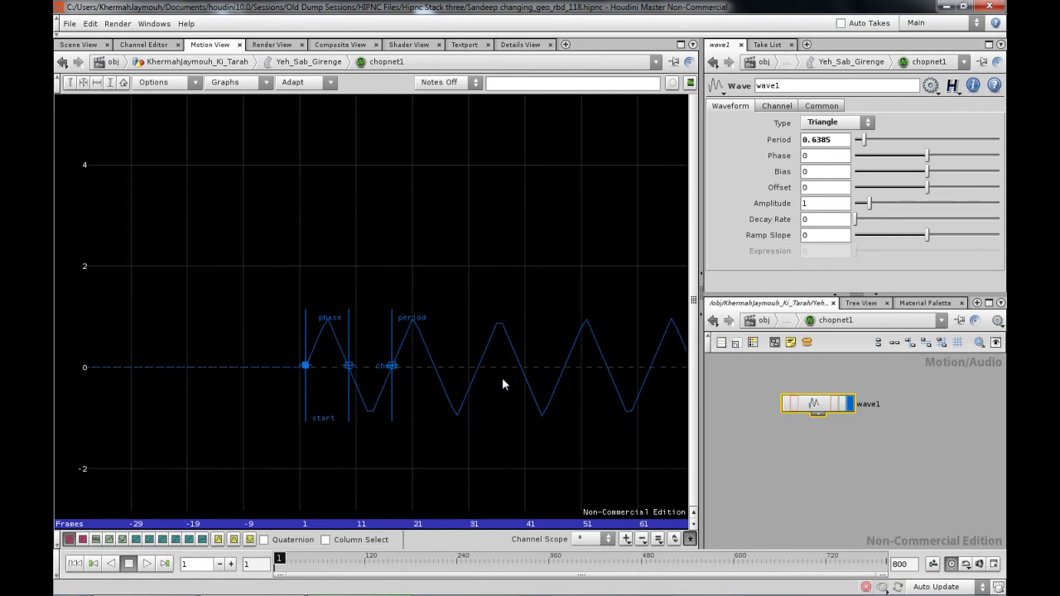
middle_click_drag(501, 378, 399, 379)
left_click_drag(393, 375, 383, 375)
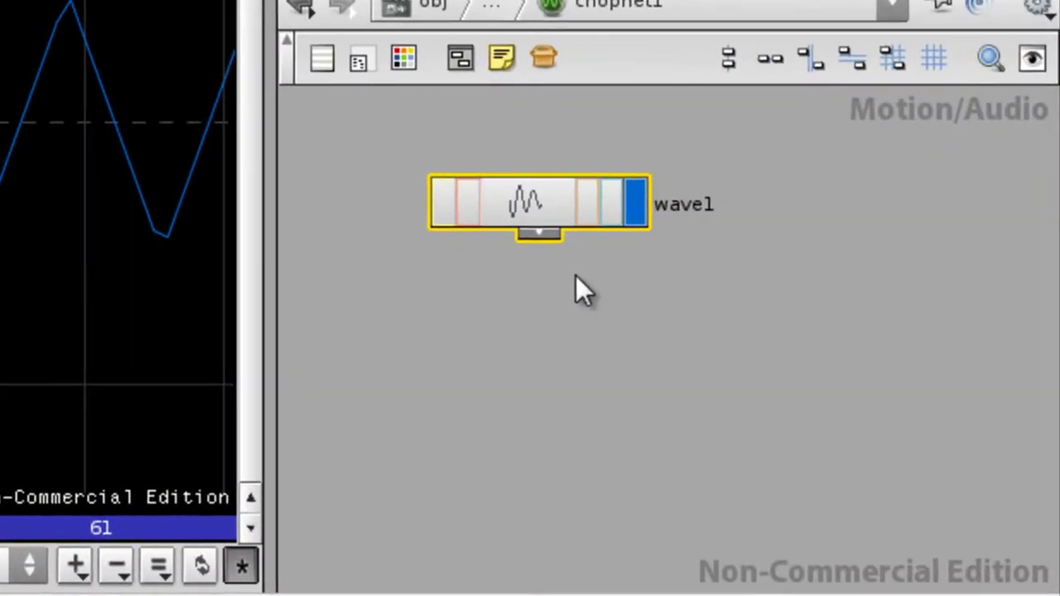
Add a Count node beneath wave1, fed by the wave's output, and display it in the motion graph
key("Tab")
type("cou")
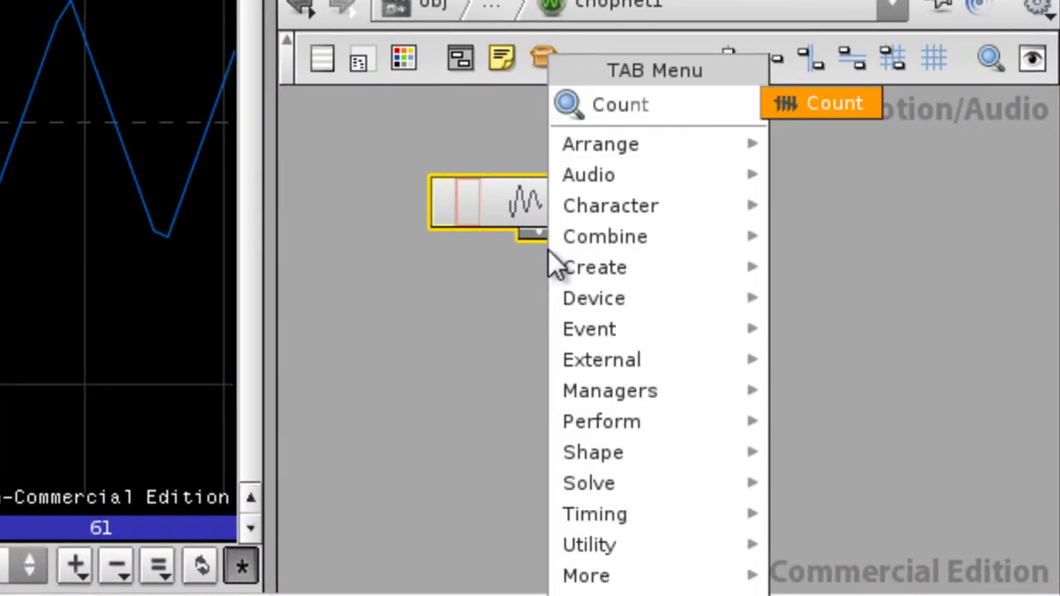
left_click(874, 108)
left_click(588, 327)
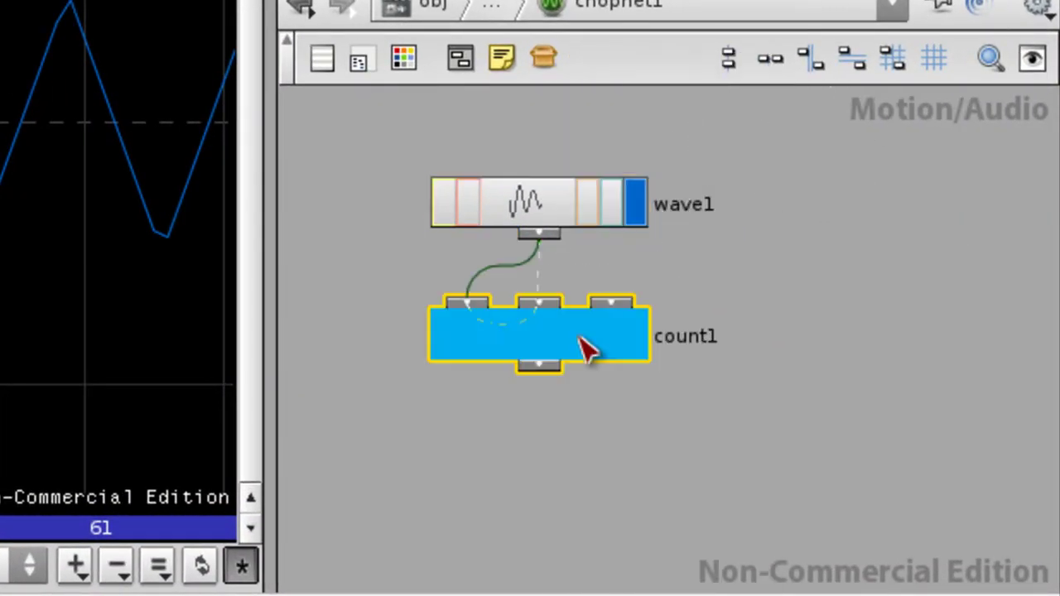
left_click(634, 336)
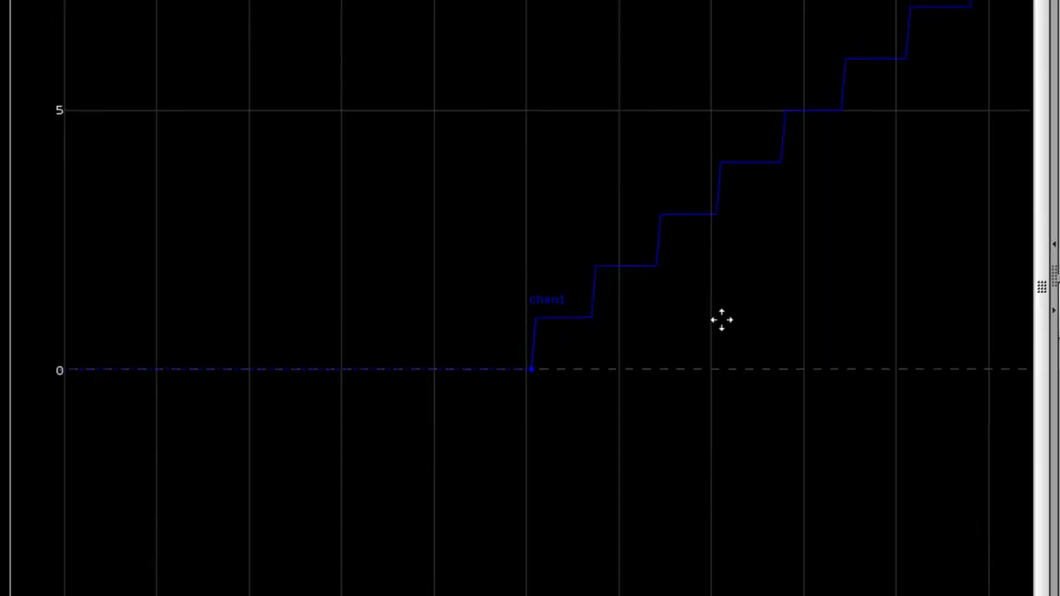
Examine the count node's staircase curve, including the value and horizontal hold of individual steps and the curve's end point
middle_click_drag(721, 320, 521, 395)
middle_click_drag(660, 343, 619, 430)
right_click_drag(734, 347, 523, 505)
middle_click_drag(623, 358, 295, 494)
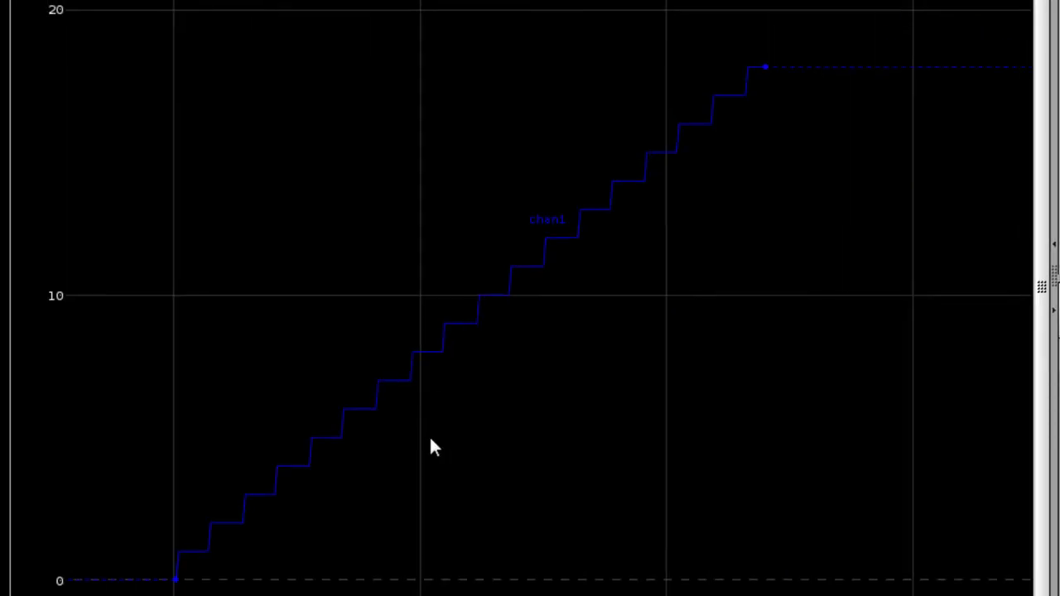
middle_click_drag(429, 447, 612, 381)
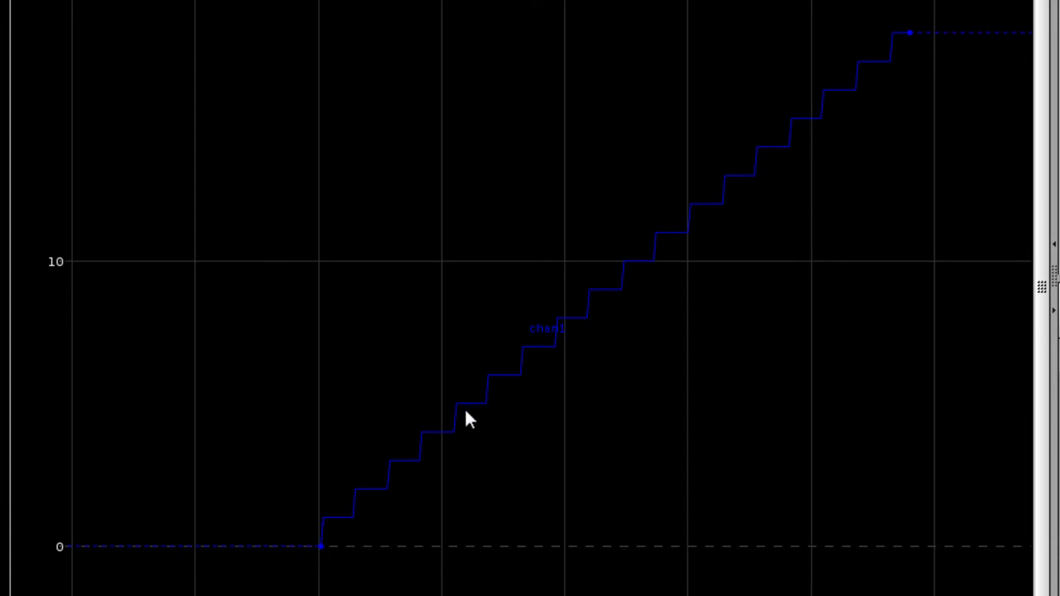
middle_click_drag(290, 433, 651, 263)
right_click_drag(651, 263, 729, 377)
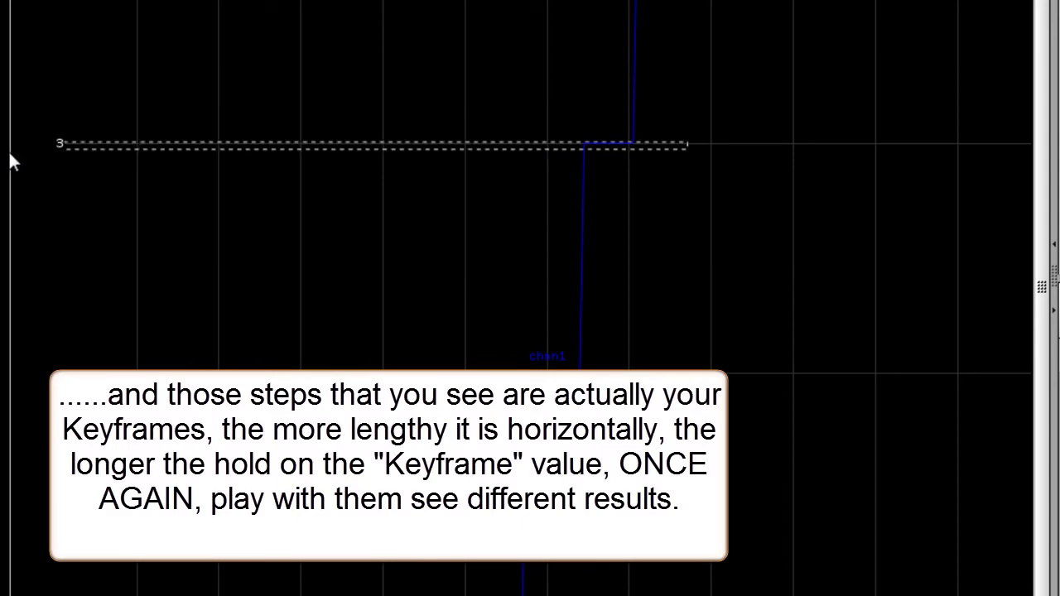
middle_click_drag(703, 182, 705, 449)
left_click_drag(768, 174, 63, 176)
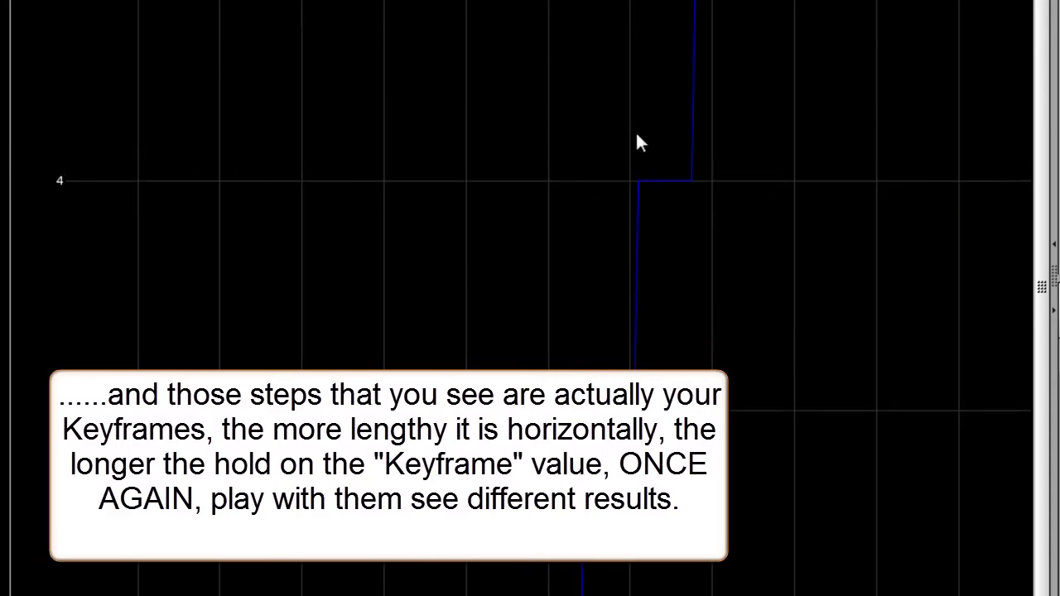
right_click_drag(701, 156, 725, 431)
right_click_drag(815, 265, 356, 423)
middle_click_drag(935, 145, 527, 306)
right_click_drag(859, 312, 767, 349)
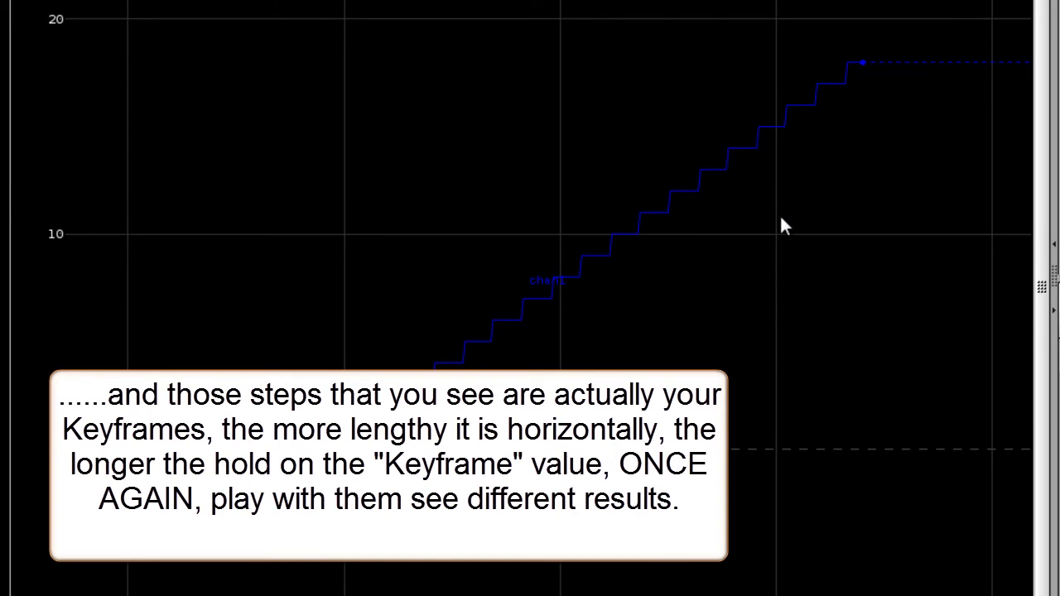
left_click_drag(784, 74, 11, 70)
left_click_drag(863, 63, 964, 15)
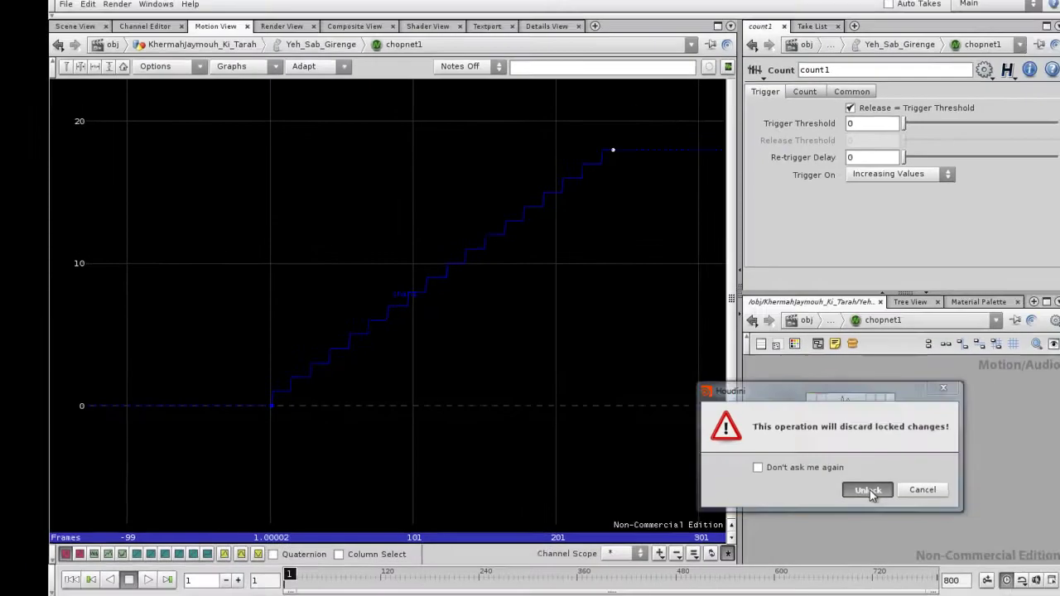
Unlock the count1 node, discarding its locked changes, and move it slightly farther below wave1
left_click(868, 489)
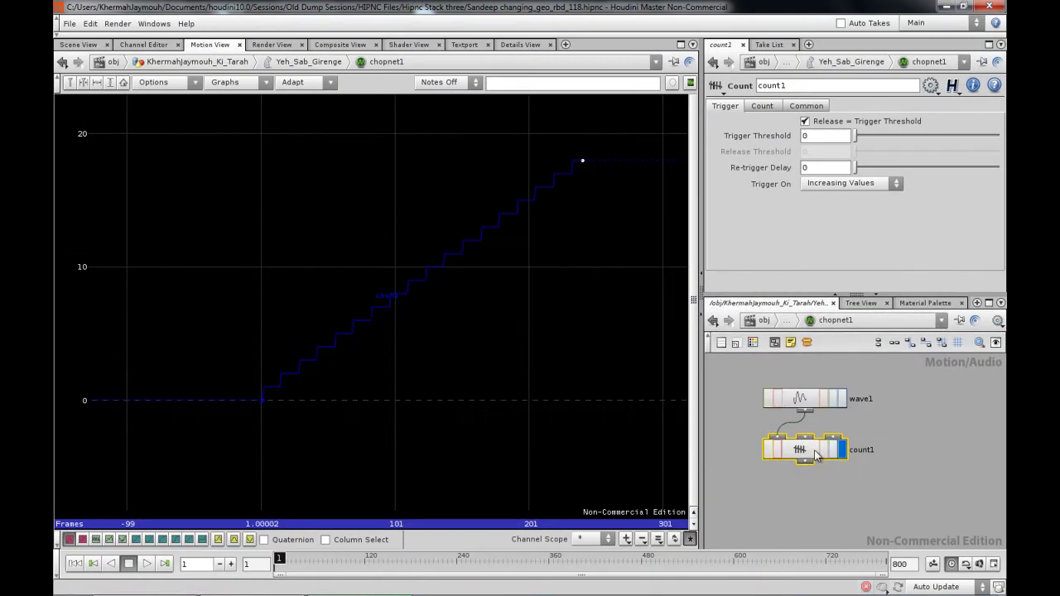
left_click_drag(809, 462, 809, 464)
Review the count node's Count and Trigger settings and inspect the first steps of its curve up close
right_click_drag(456, 308, 383, 333)
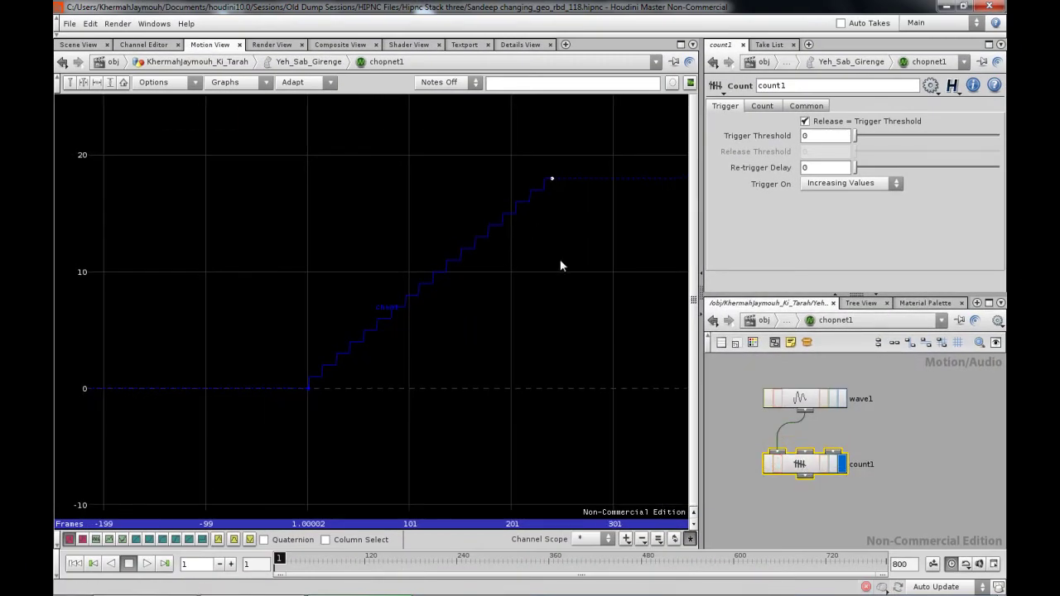
left_click(767, 106)
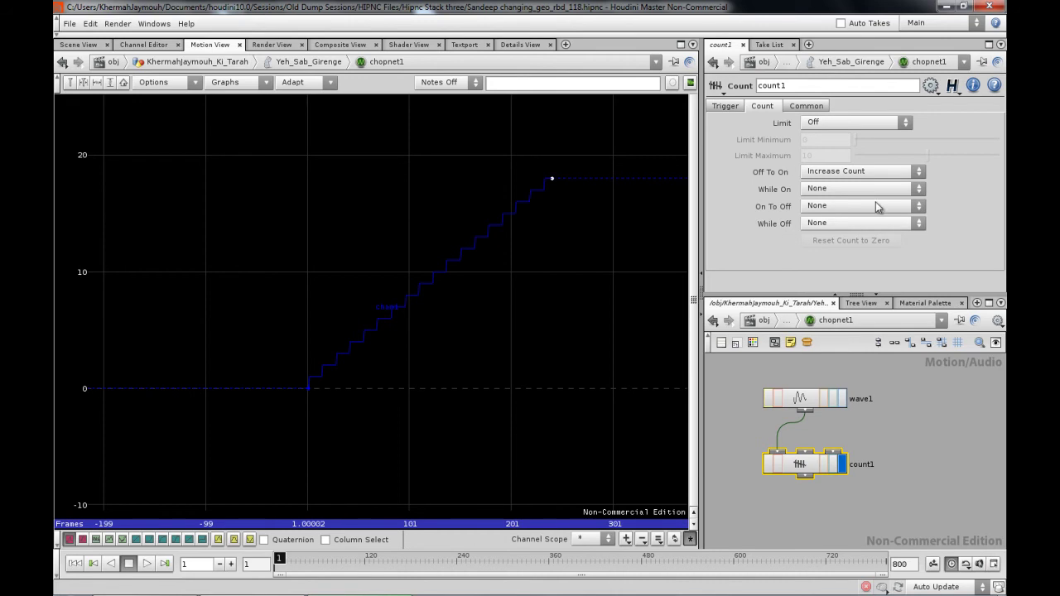
left_click(725, 106)
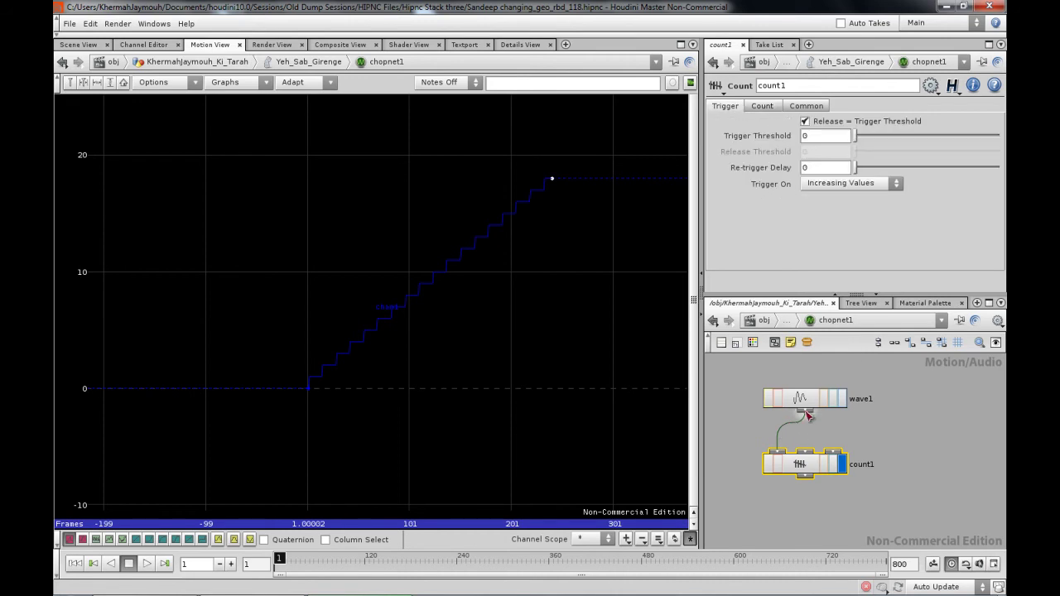
middle_click_drag(781, 518, 806, 478)
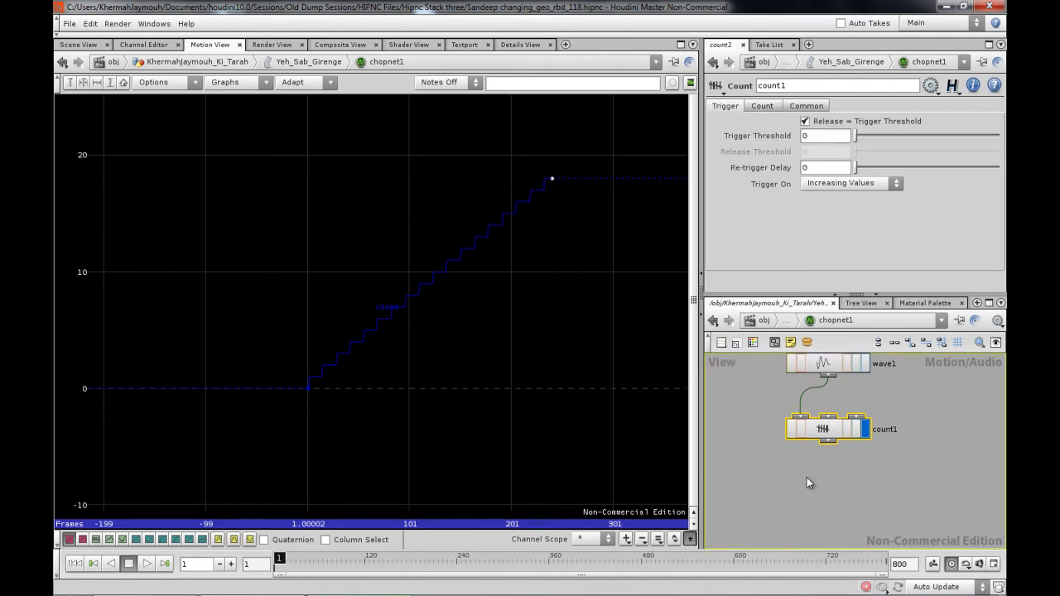
right_click_drag(373, 353, 579, 305)
middle_click_drag(280, 409, 371, 382)
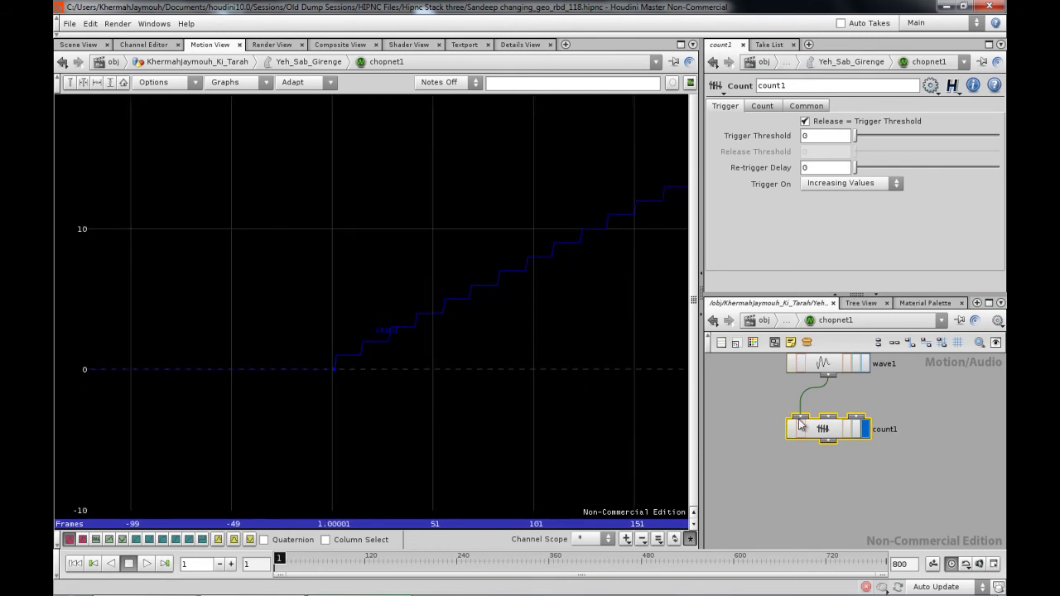
middle_click_drag(738, 425, 738, 462)
right_click_drag(407, 407, 362, 450)
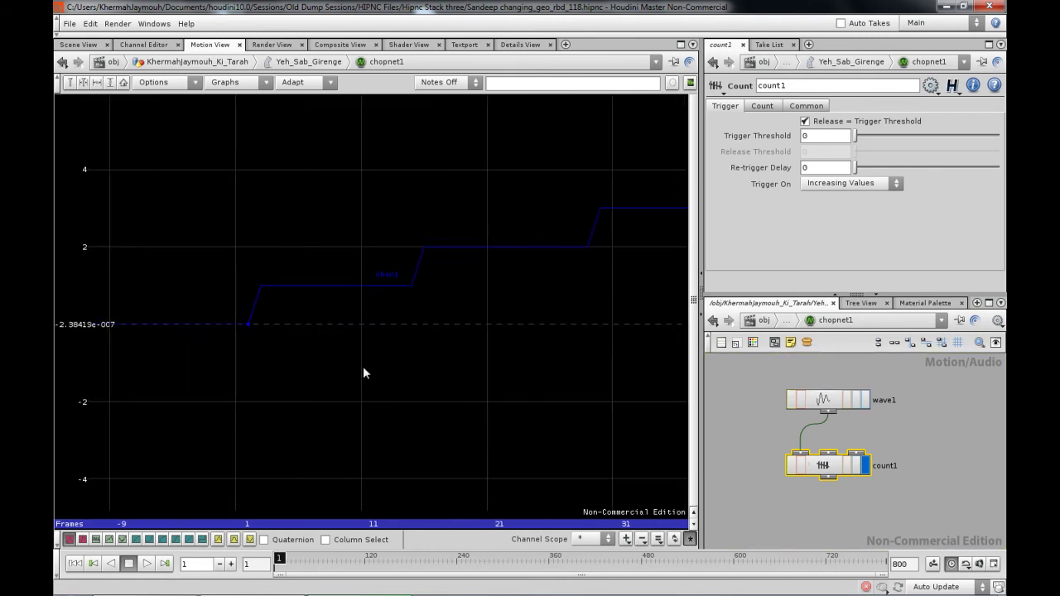
middle_click_drag(754, 438, 755, 459)
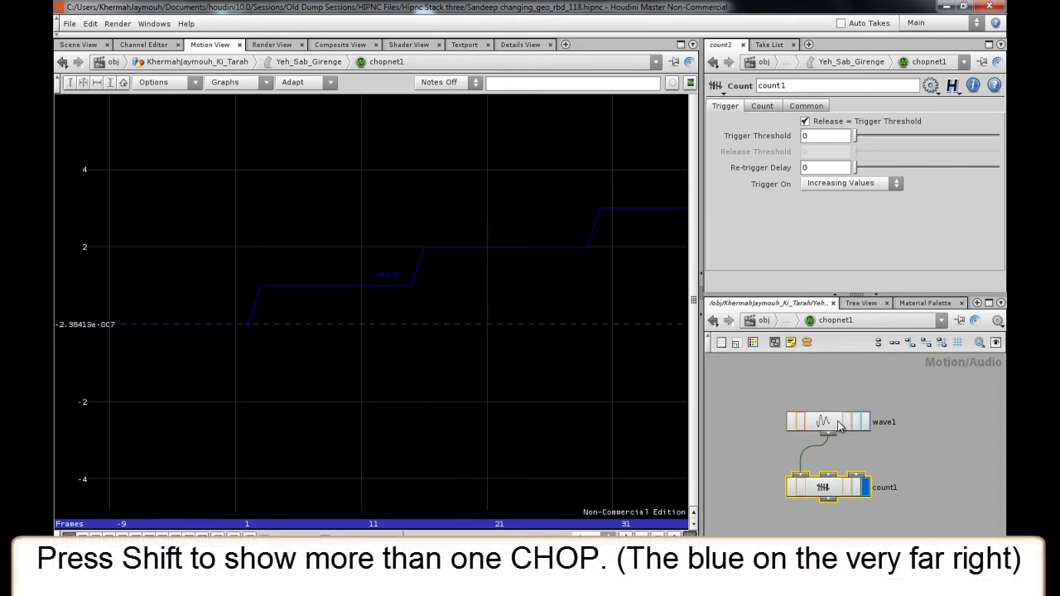
Display wave1 together with count1 in the motion graph and shorten the wave's period to about 0.325
left_click(837, 422)
left_click(865, 422, "shift")
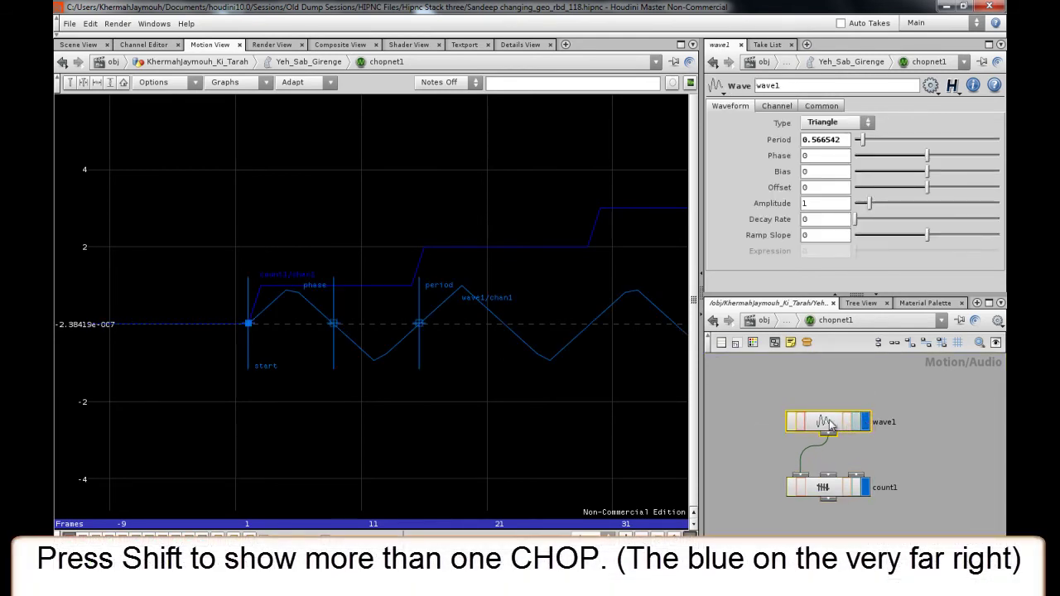
left_click_drag(419, 330, 350, 327)
right_click_drag(355, 375, 551, 373)
middle_click_drag(344, 396, 346, 396)
right_click_drag(345, 396, 523, 439)
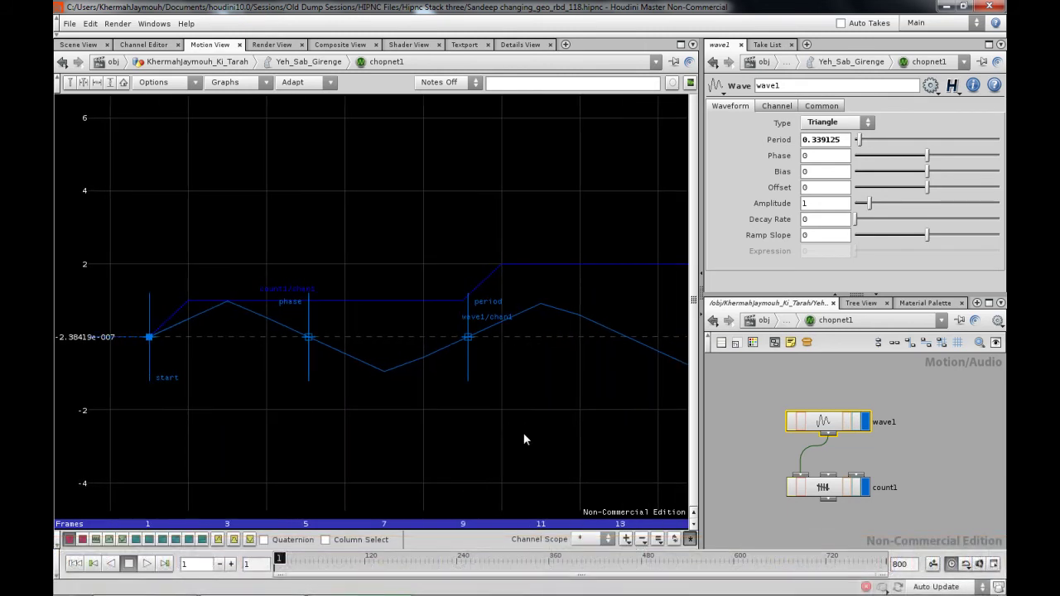
mouse_move(445, 340)
left_mouse_down()
mouse_move(429, 343)
mouse_move(449, 339)
left_mouse_up()
Compare the triangle wave's periods with the count curve's steps to see how long each count value is held
right_click_drag(534, 380, 425, 346)
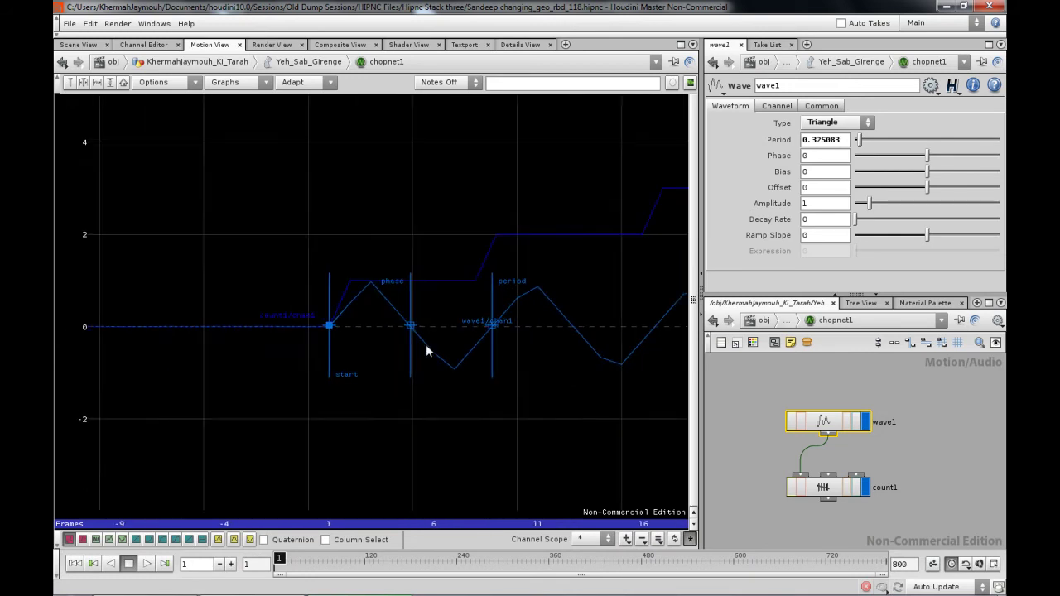
middle_click_drag(462, 362, 396, 389)
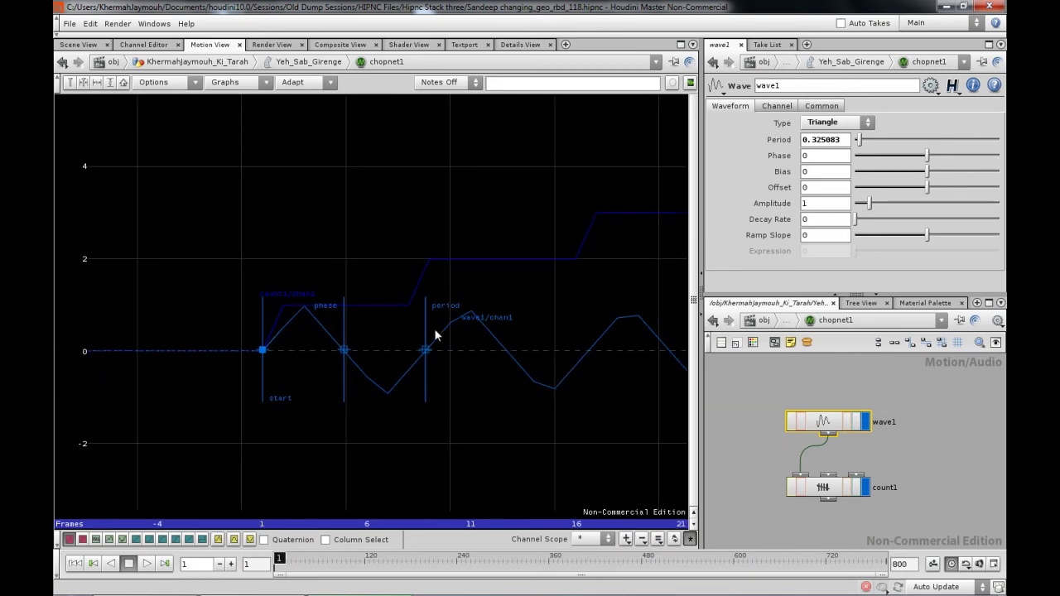
right_click_drag(444, 287, 427, 290)
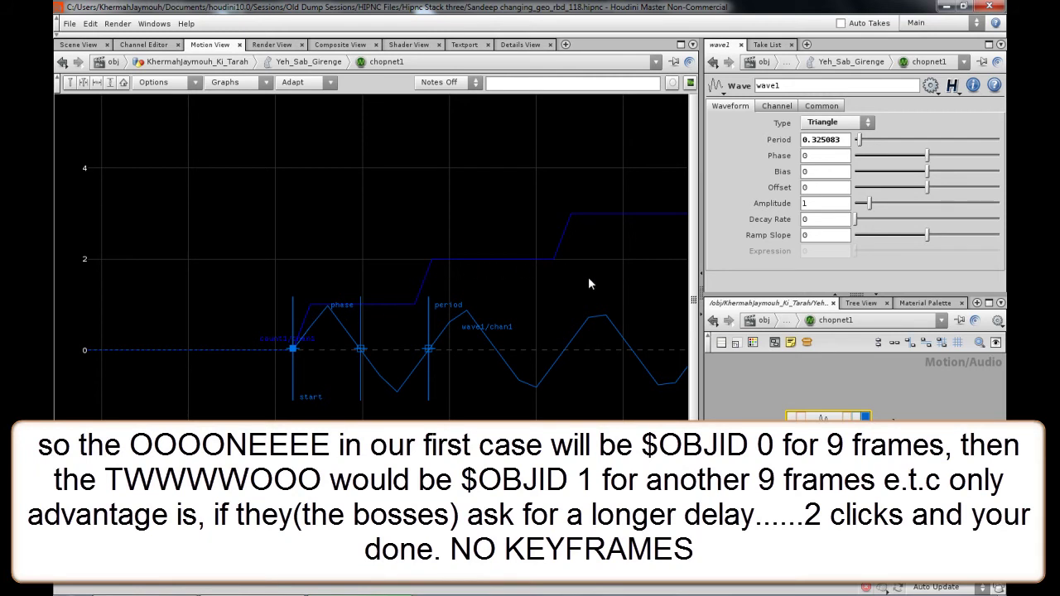
middle_click_drag(589, 283, 308, 367)
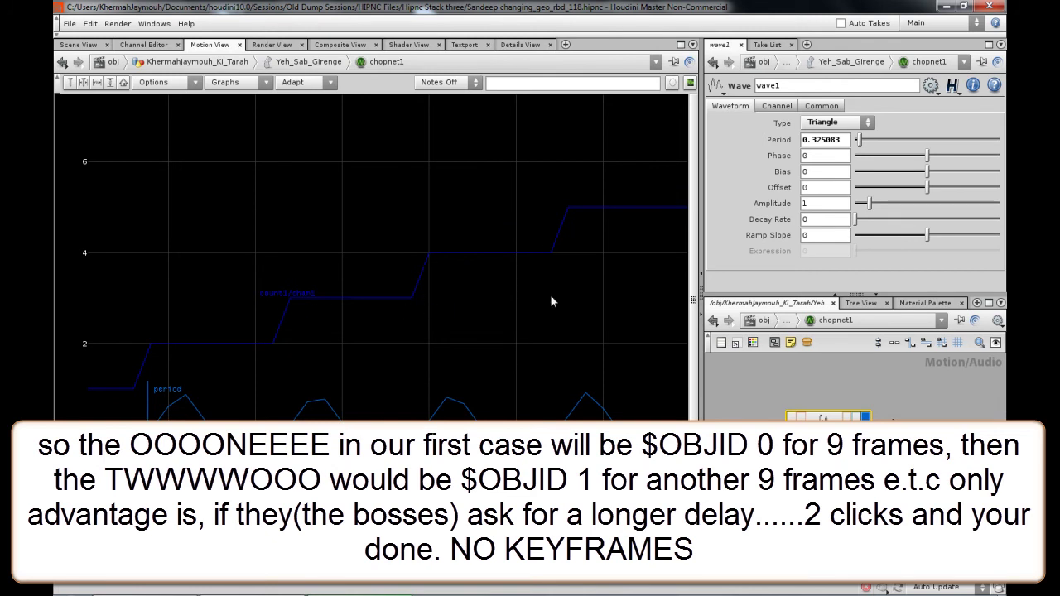
right_click_drag(546, 326, 384, 314)
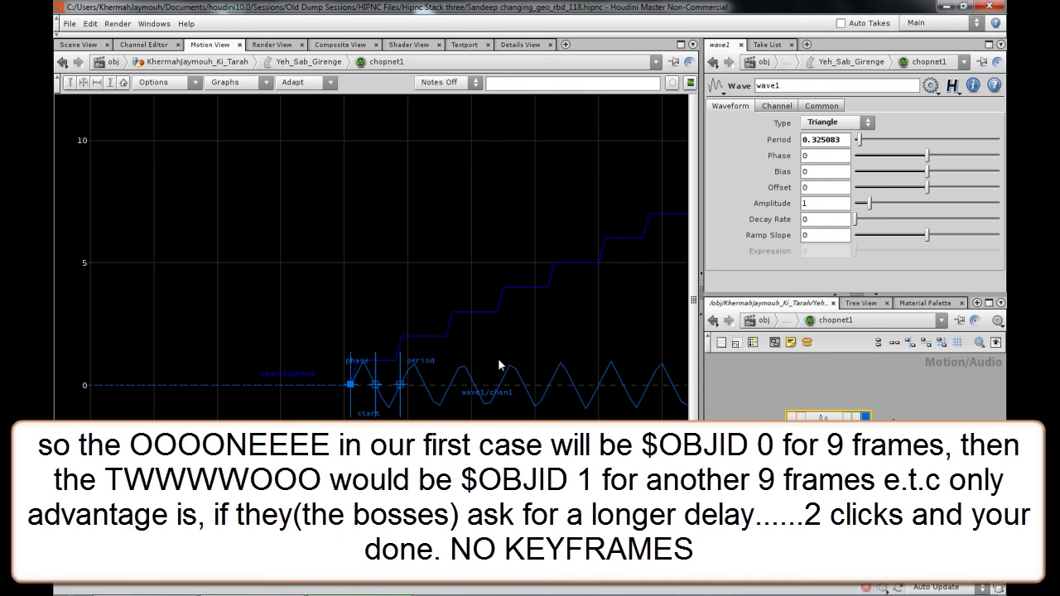
middle_click_drag(500, 364, 364, 363)
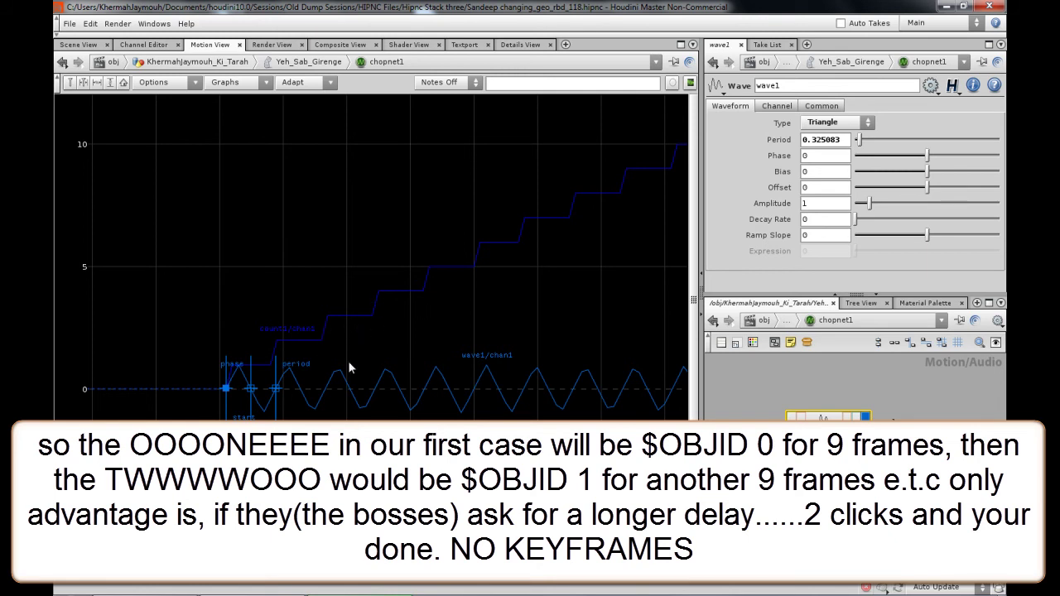
middle_click_drag(276, 418, 347, 416)
right_click_drag(348, 416, 402, 403)
middle_click_drag(403, 402, 494, 365)
right_click_drag(493, 364, 580, 369)
mouse_move(423, 354)
left_mouse_down()
mouse_move(458, 349)
mouse_move(376, 352)
mouse_move(415, 351)
left_mouse_up()
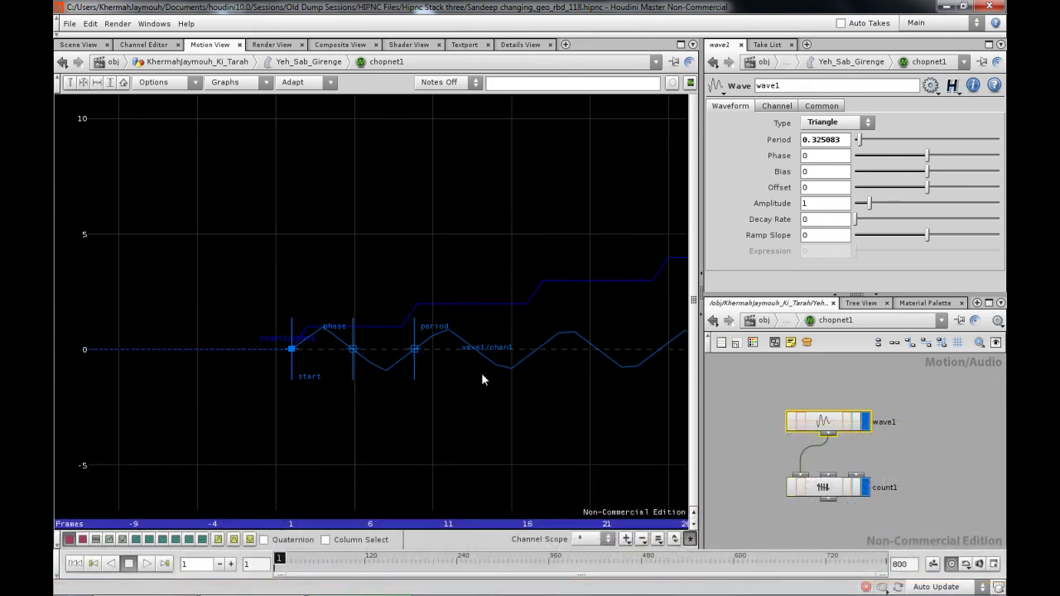
Add an Export node fed by count1's output and position it below the count node
key("Tab")
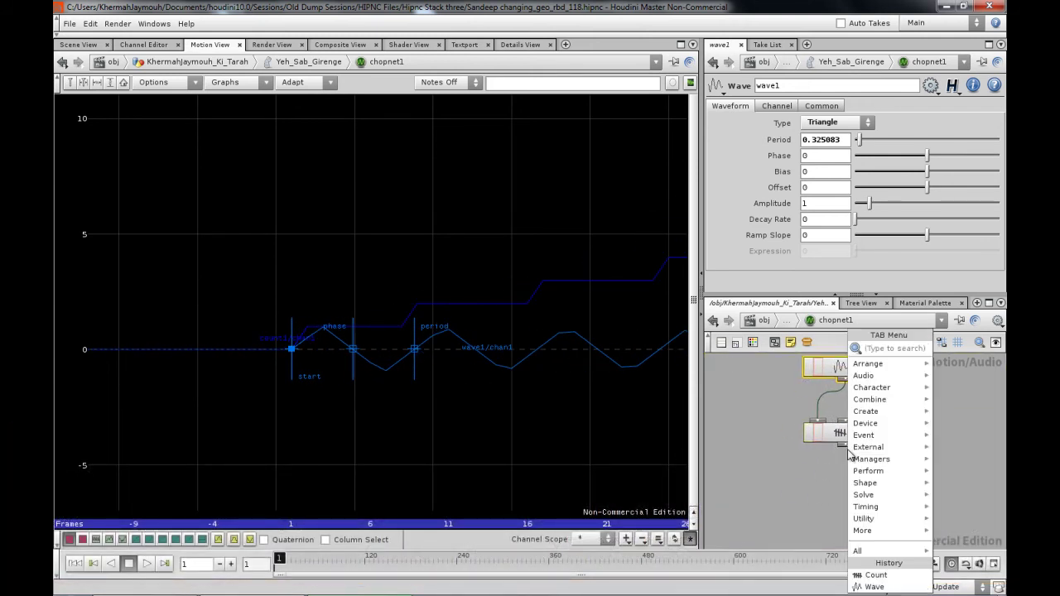
mouse_move(885, 448)
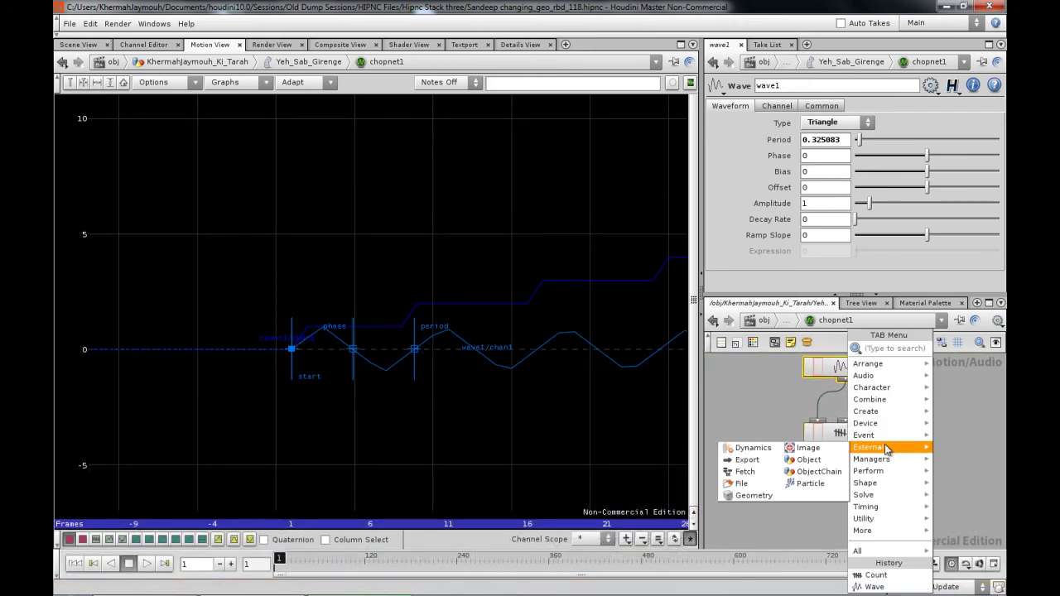
left_click(746, 460)
left_click(795, 497)
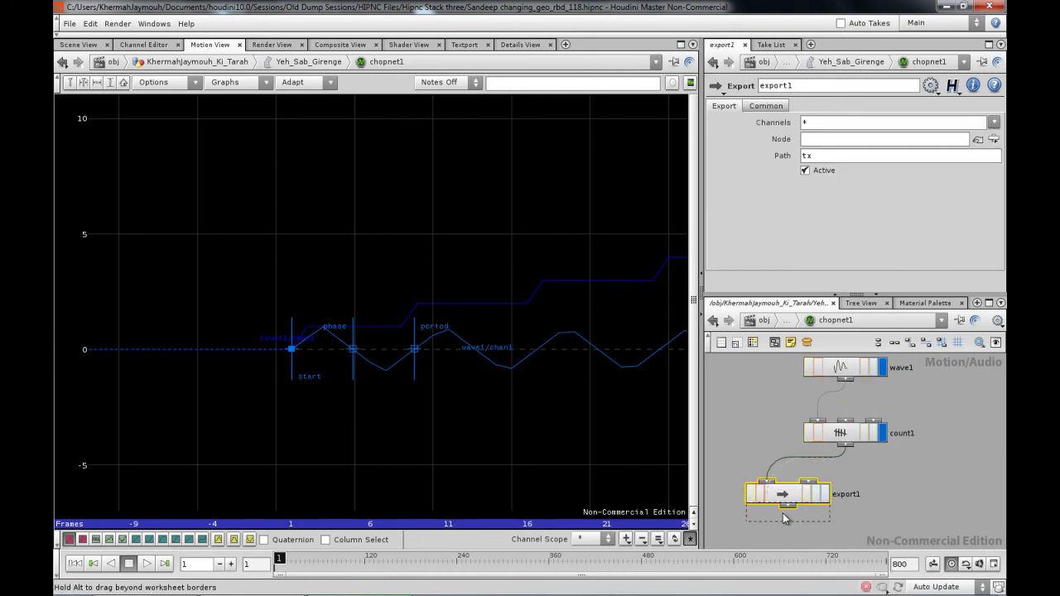
left_click_drag(795, 496, 796, 515)
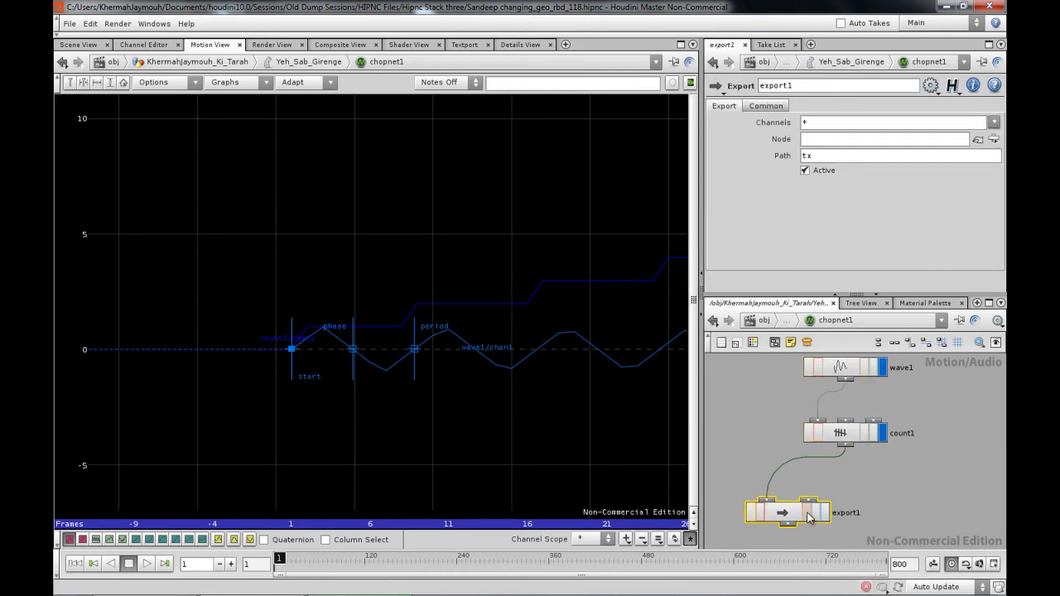
Turn on the export flag of export1 and remove count1's curve from the motion graph, leaving wave1 displayed
left_click(808, 514)
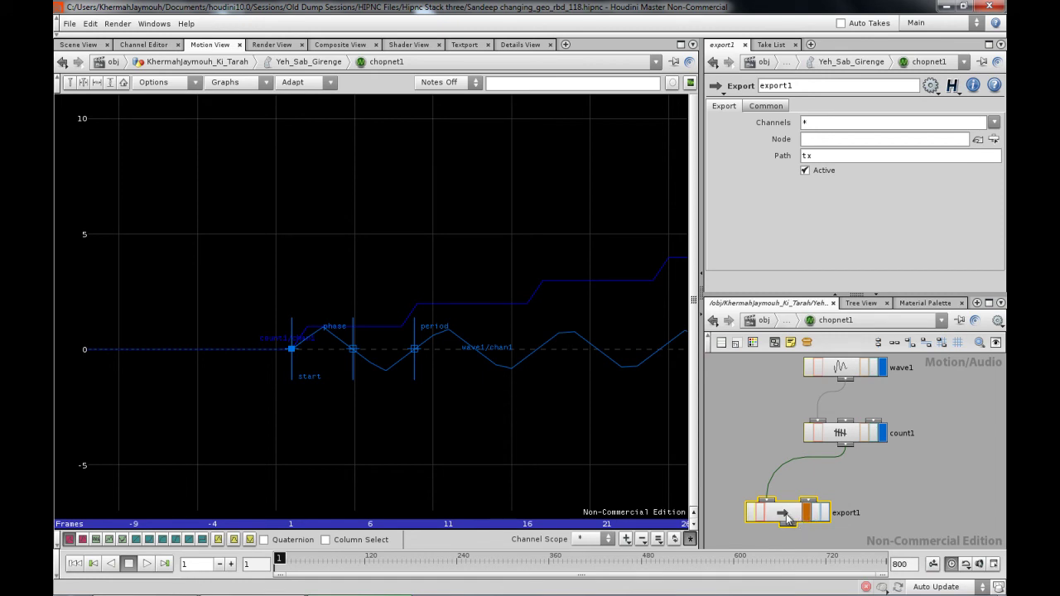
left_click(883, 433)
left_click(882, 369)
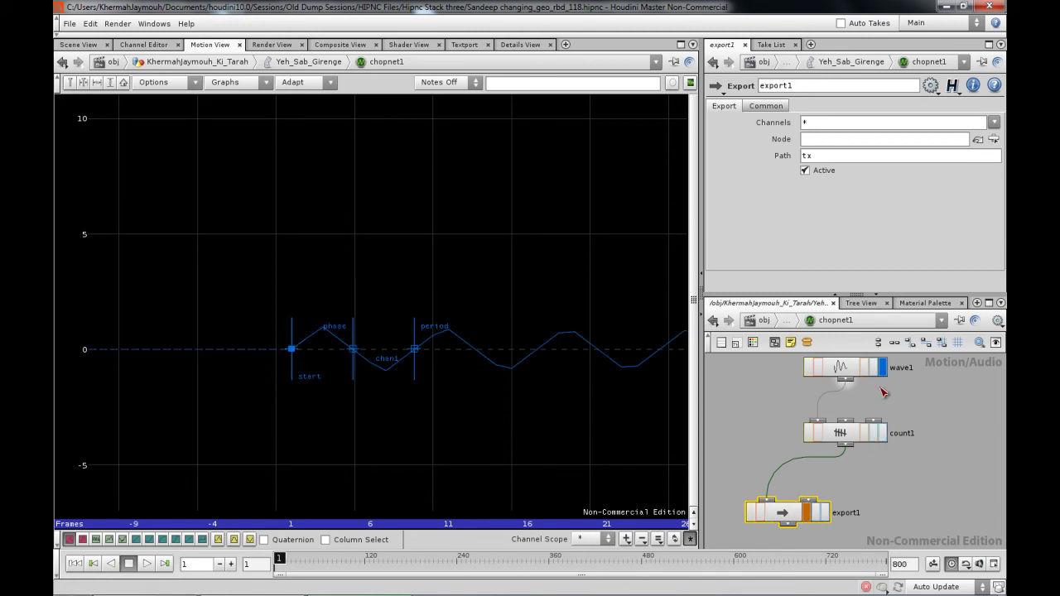
Move export1 further down and insert a Rename node between count1 and export1
scroll(887, 506, "down", 2)
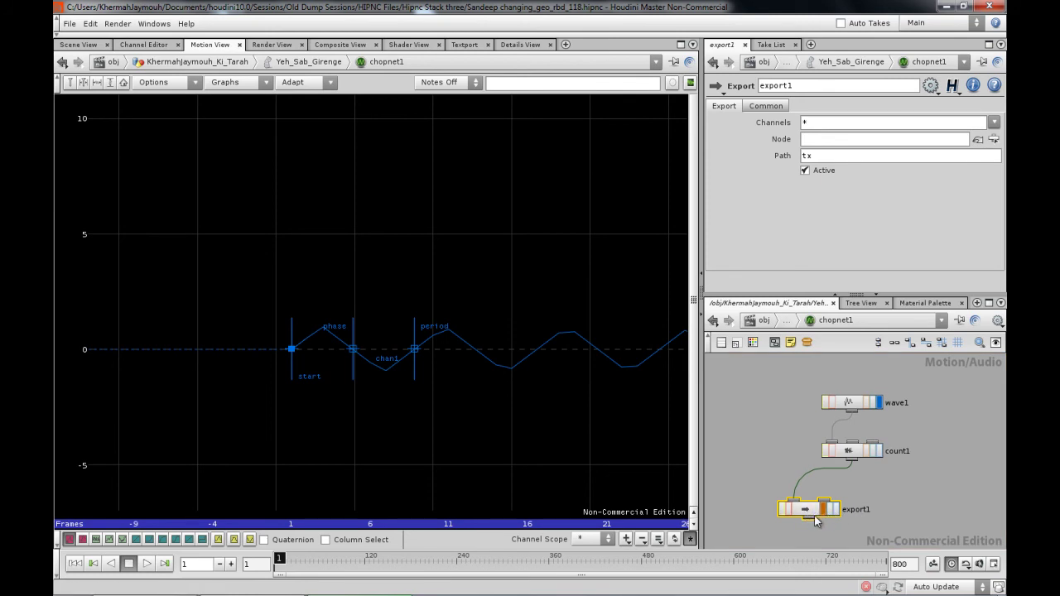
middle_click_drag(817, 510, 789, 488)
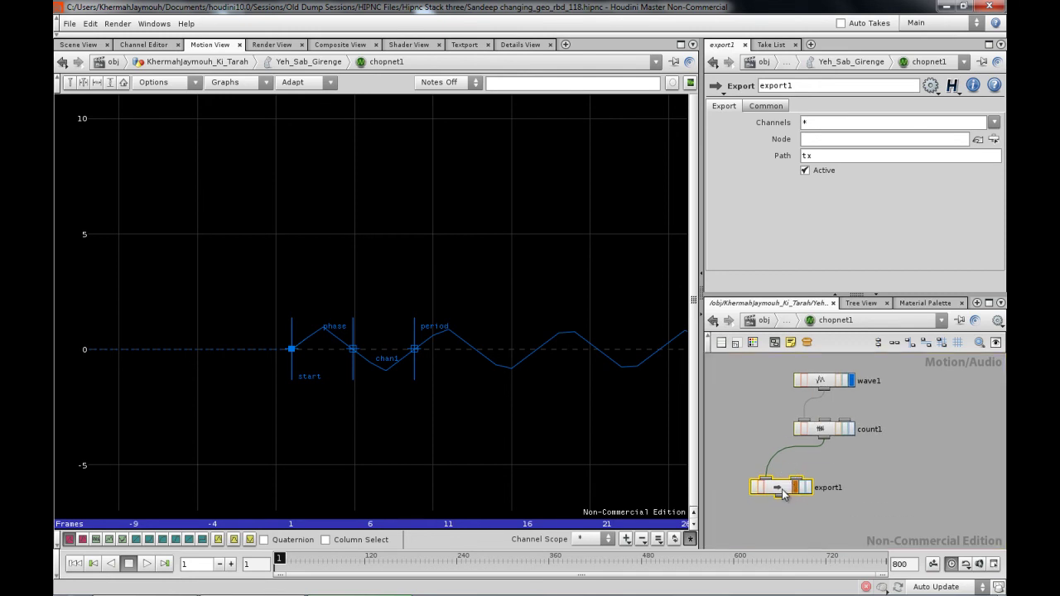
left_click_drag(782, 489, 780, 518)
right_click_drag(801, 485, 815, 494)
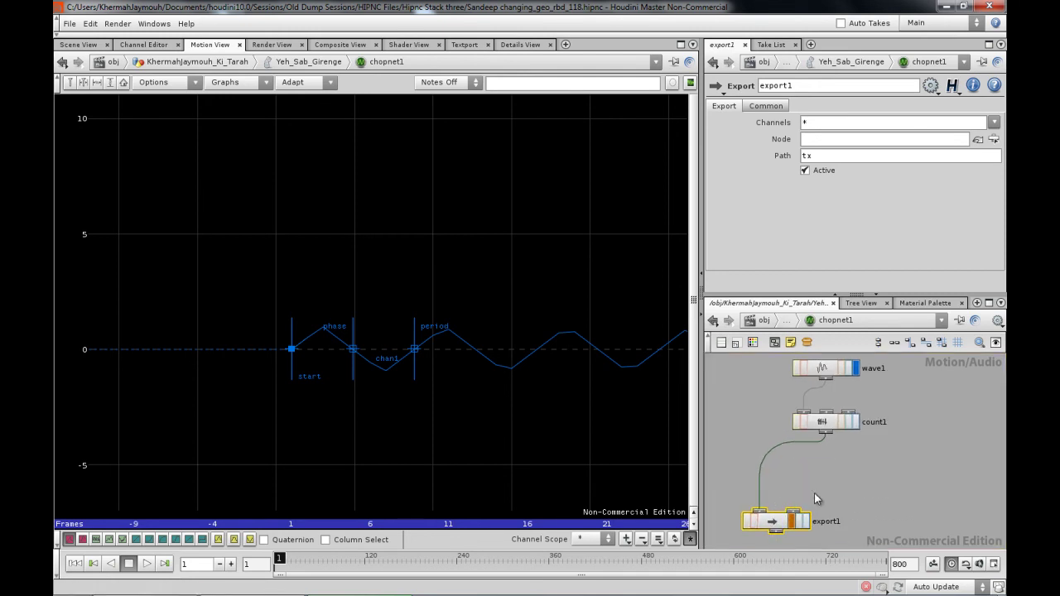
middle_click(829, 428)
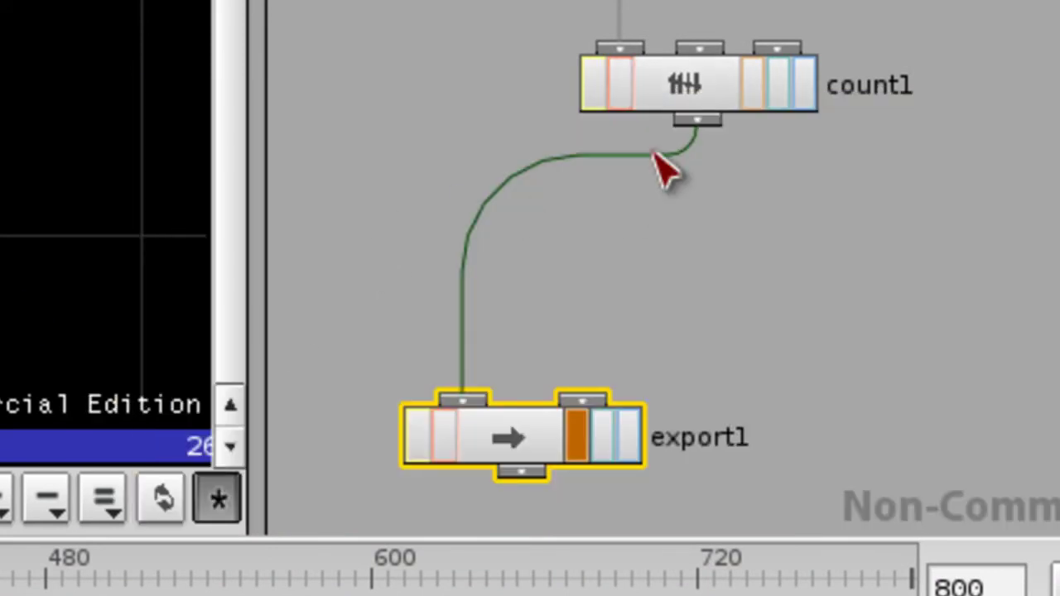
key("Tab")
mouse_move(538, 149)
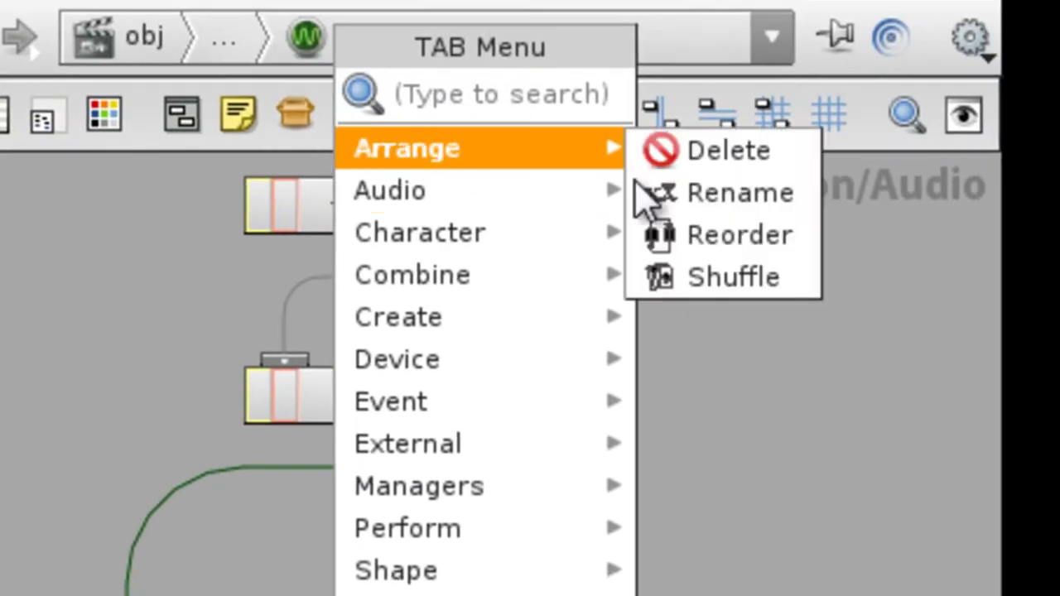
left_click(742, 203)
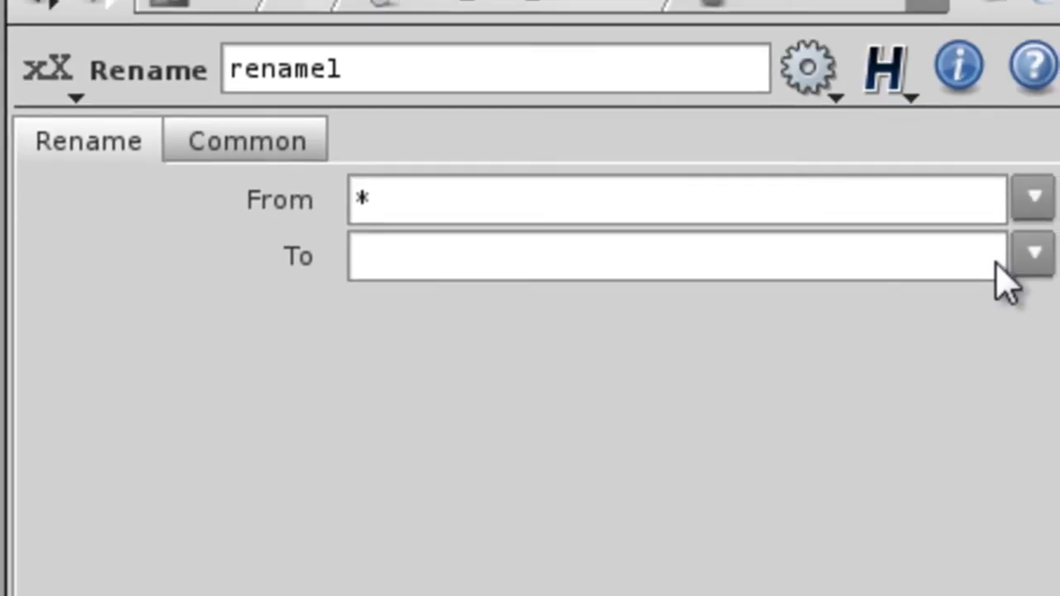
Set the Rename node to rename all incoming channels (*) to num
left_click(414, 267)
type("num")
key("Return")
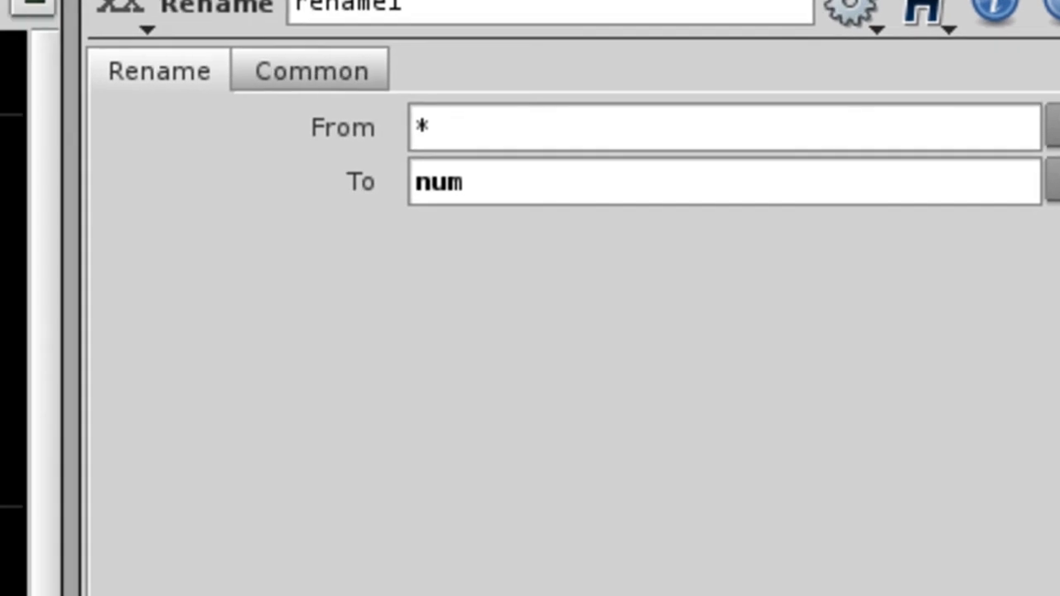
middle_click(737, 534)
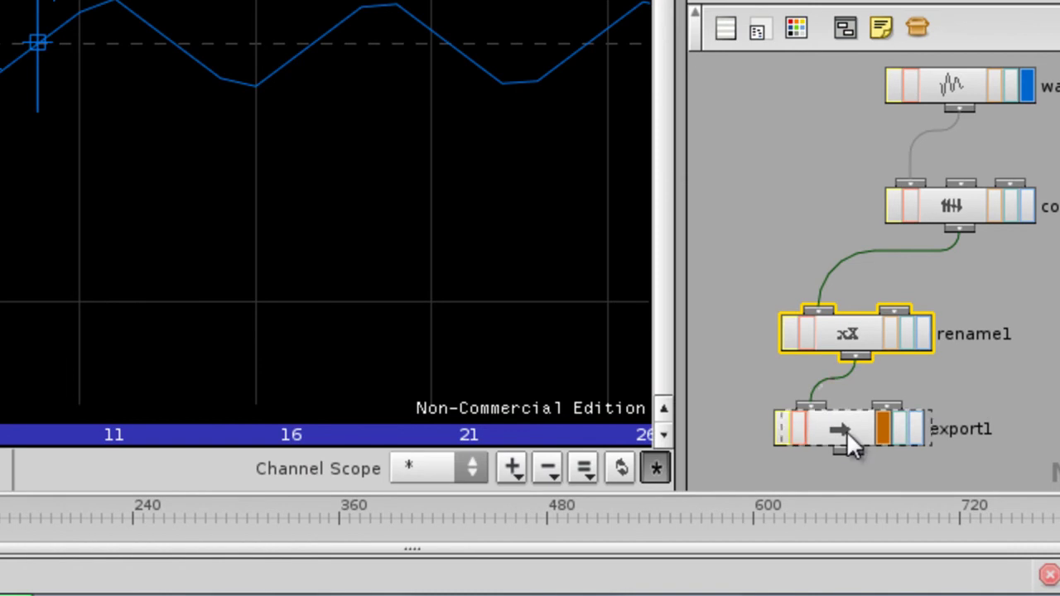
left_click(847, 430)
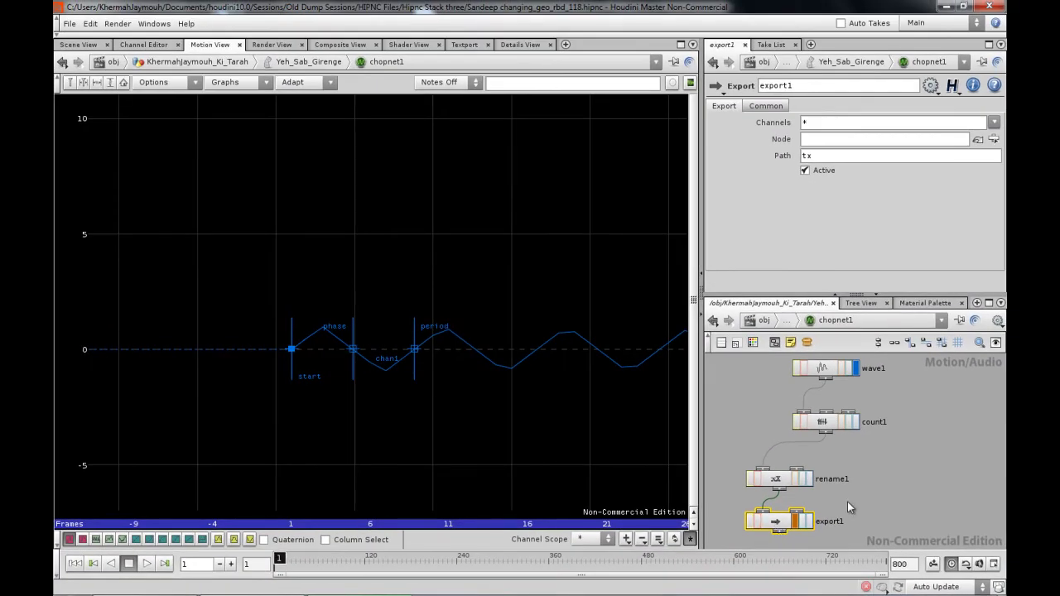
left_click(847, 501)
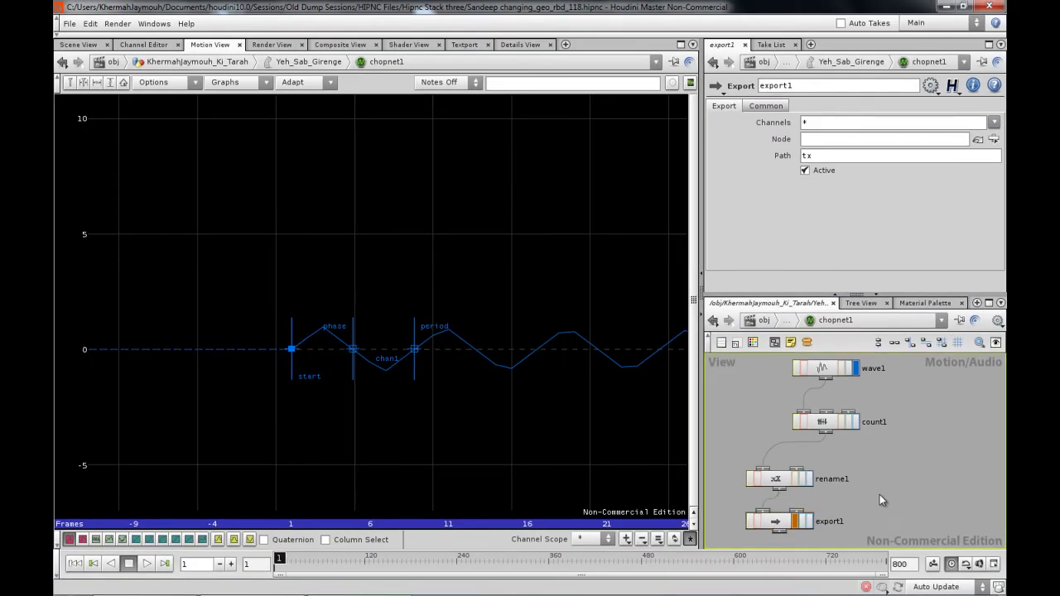
right_click_drag(879, 494, 871, 490)
middle_click_drag(903, 475, 870, 459)
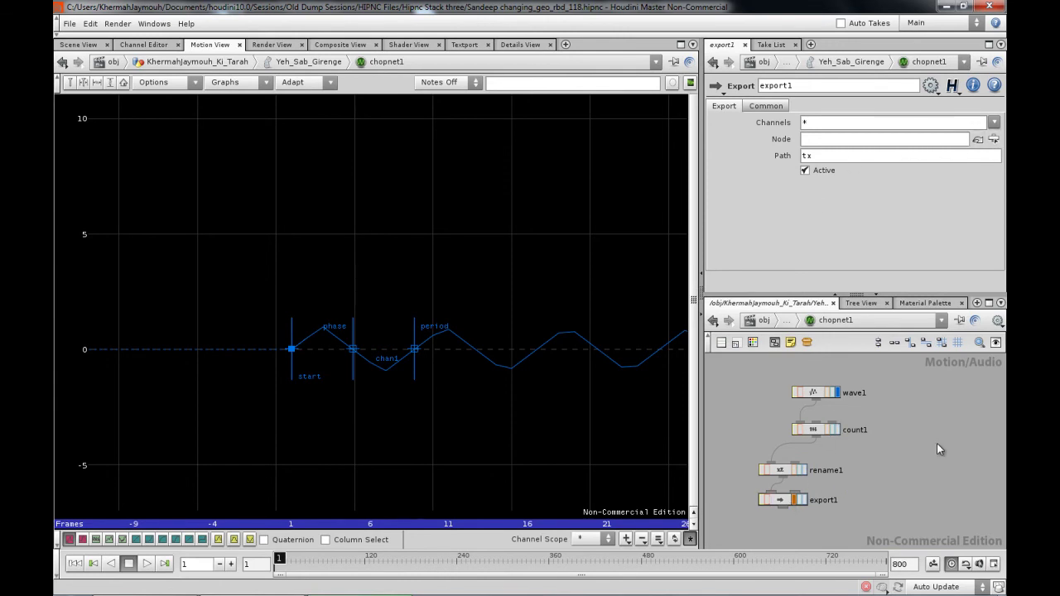
Return to the Yeh_Sab_Girenge dynamics network and rename the group1 node to groupNum
key("u")
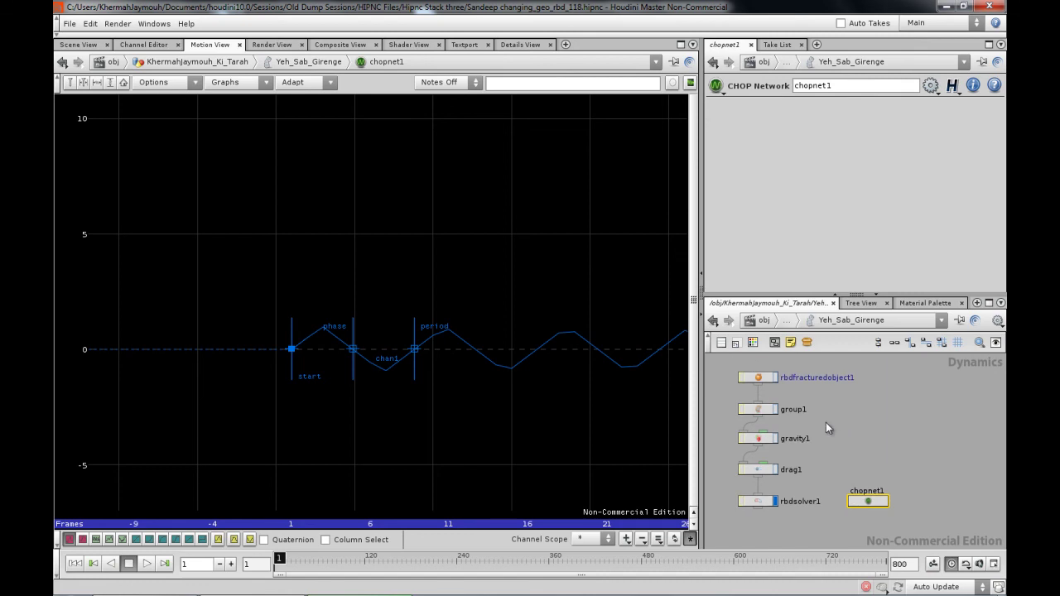
left_click(758, 409)
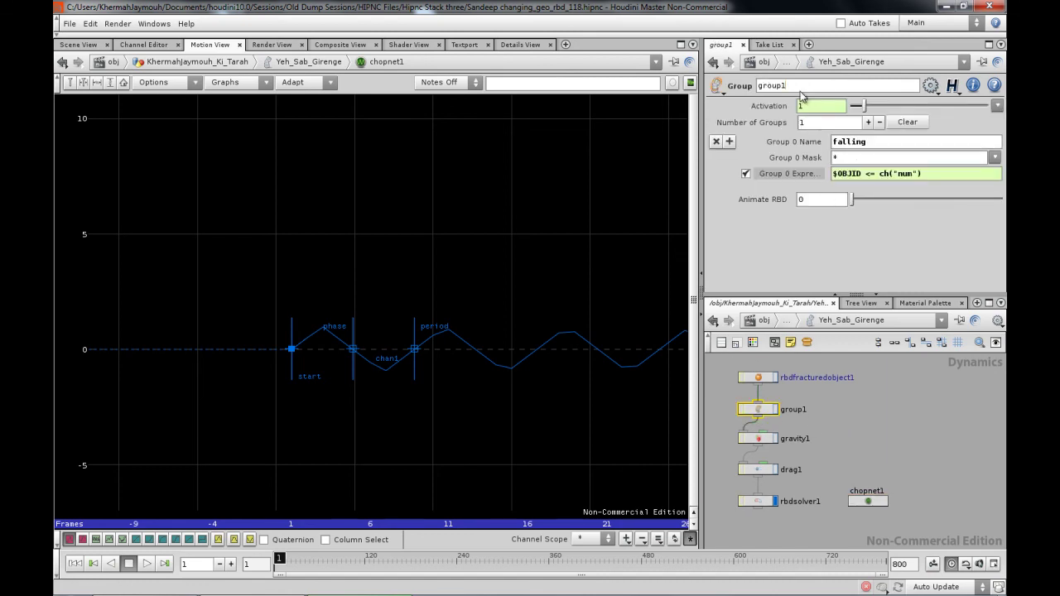
type("um")
key("Return")
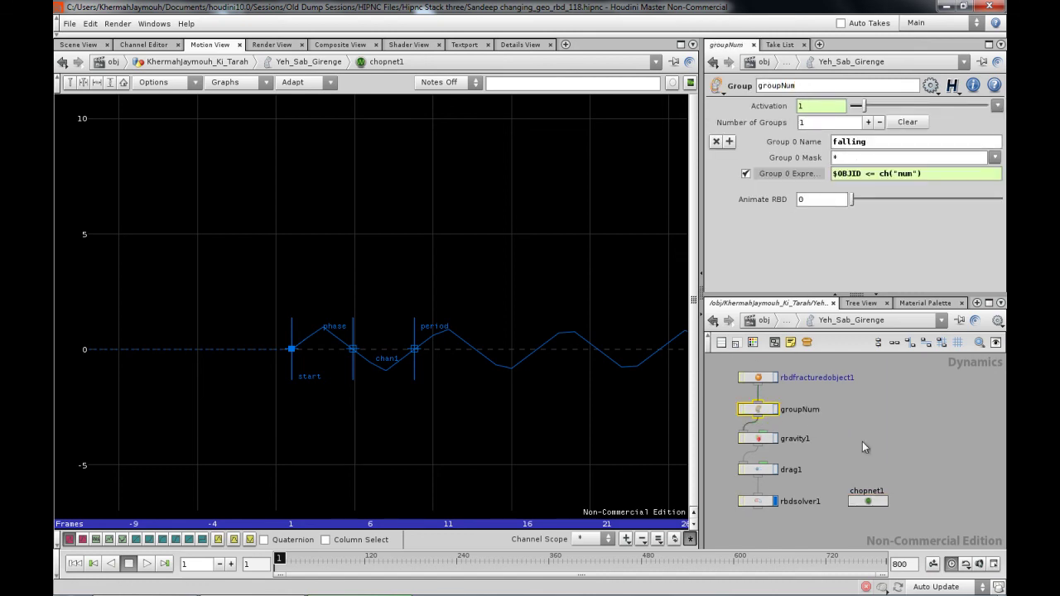
Inside chopnet1, set export1's target node to groupNum in Yeh_Sab_Girenge and its path to num
double_click(868, 501)
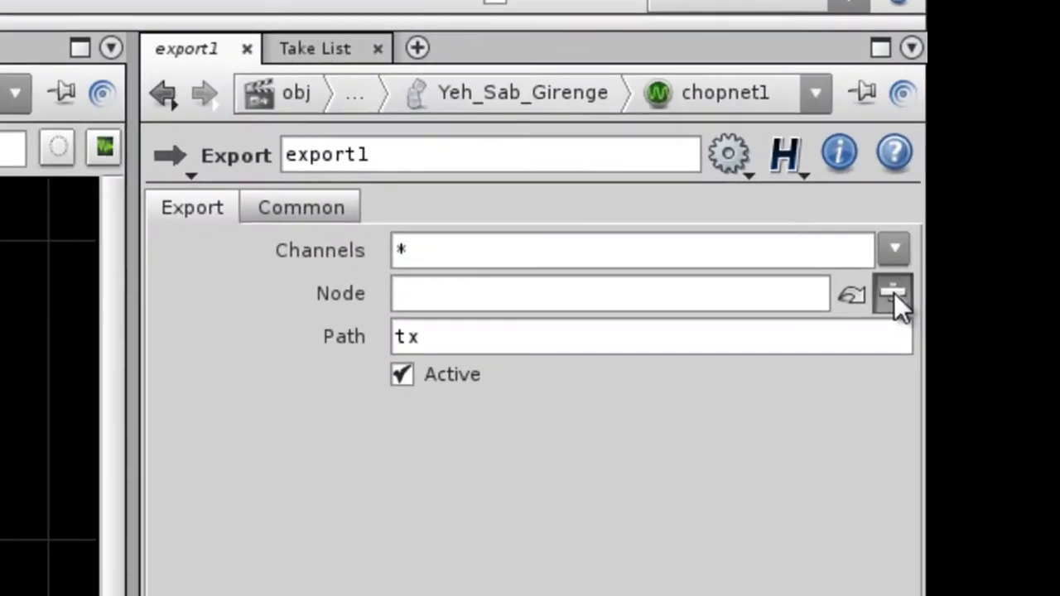
left_click(993, 139)
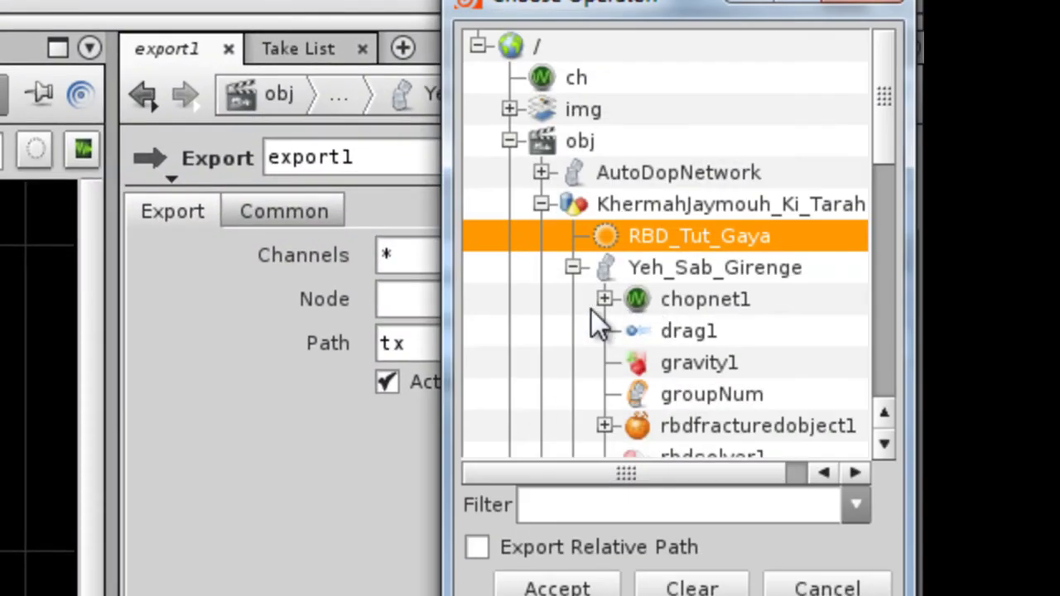
left_click_drag(882, 151, 887, 186)
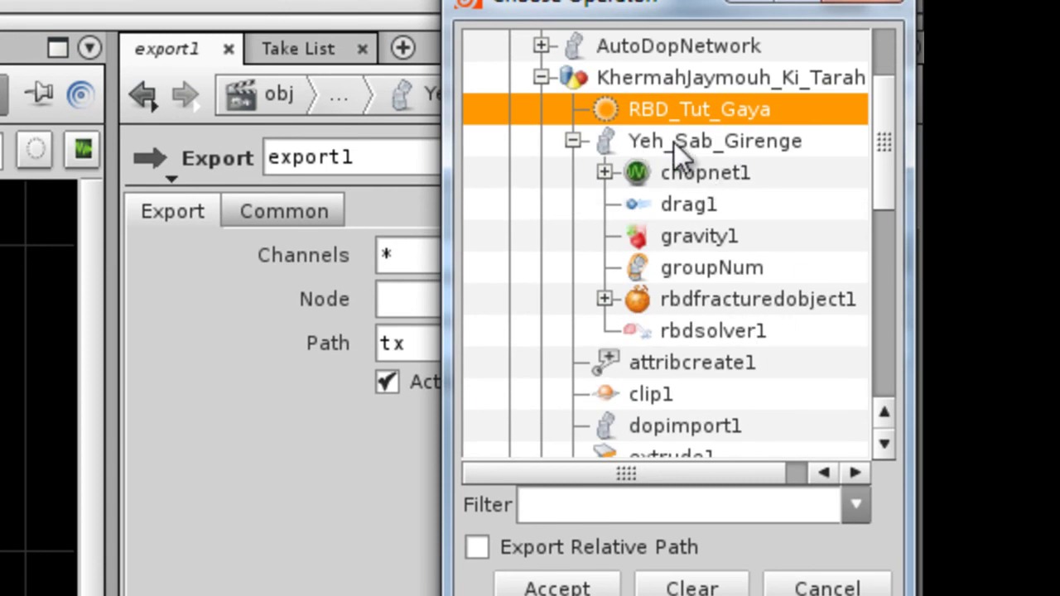
left_click(730, 291)
left_click(737, 266)
left_click(578, 589)
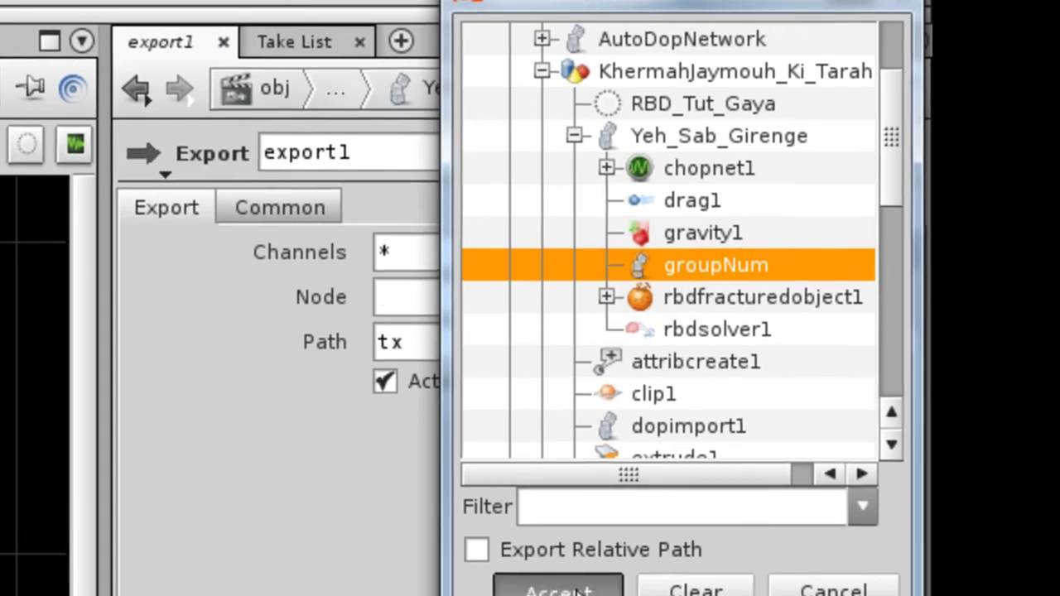
left_click_drag(419, 346, 323, 353)
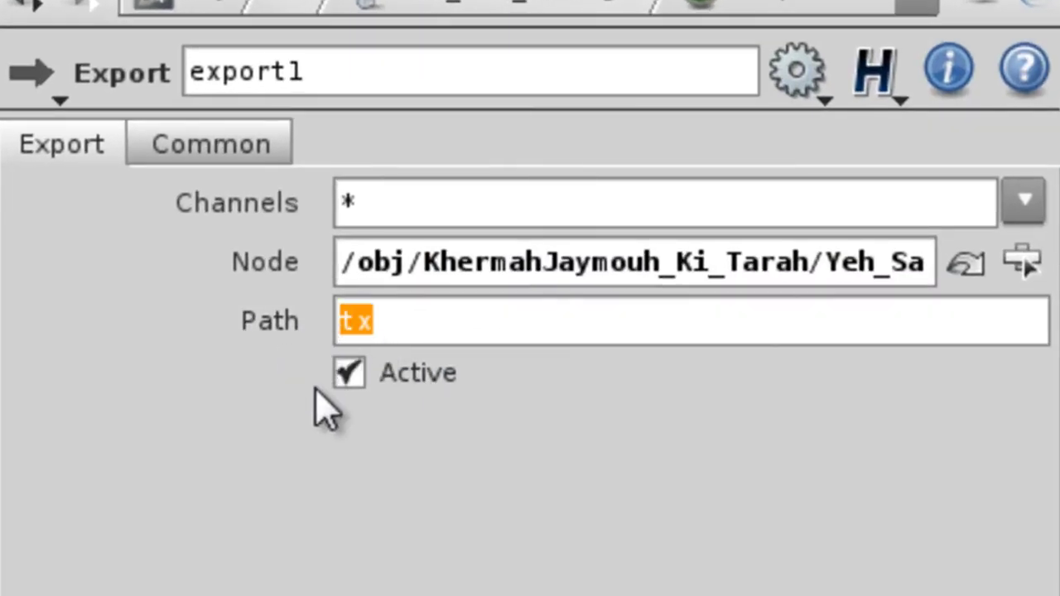
type("num")
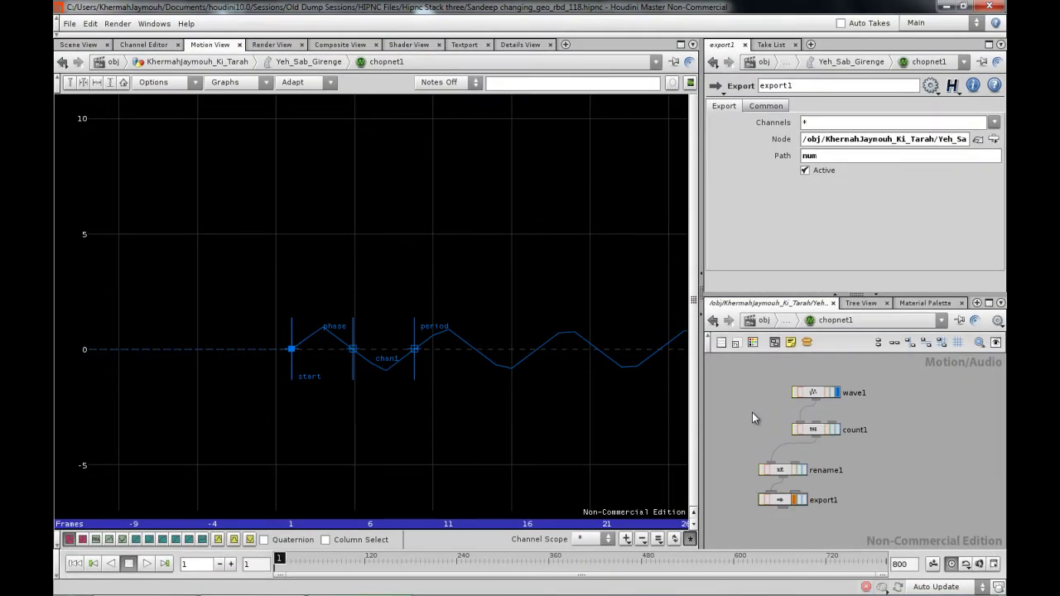
Check groupNum's Animate RBD parameter for the channel override coming from chopnet1
type("u")
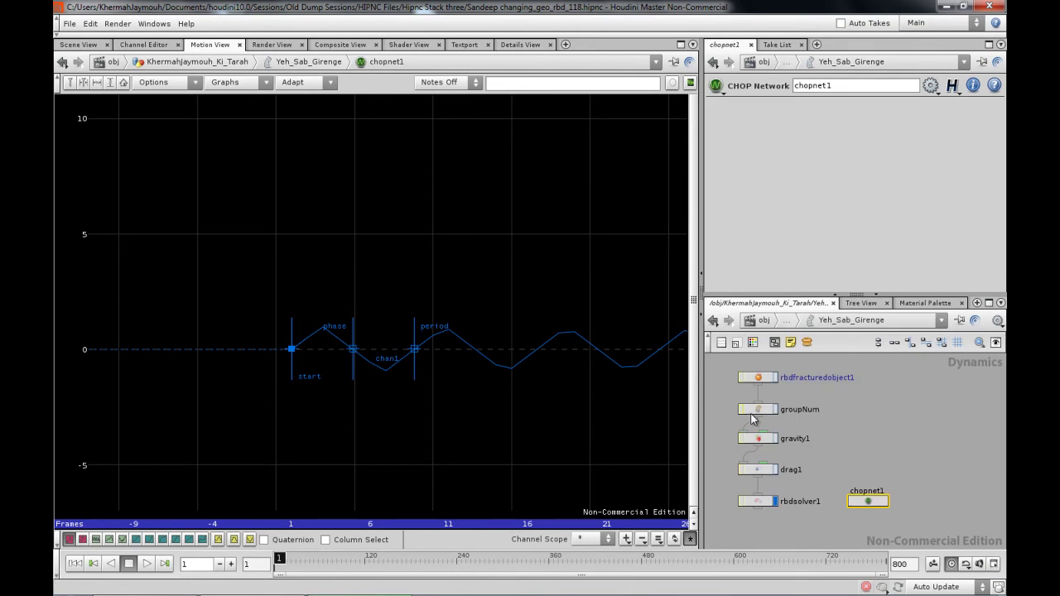
left_click(763, 412)
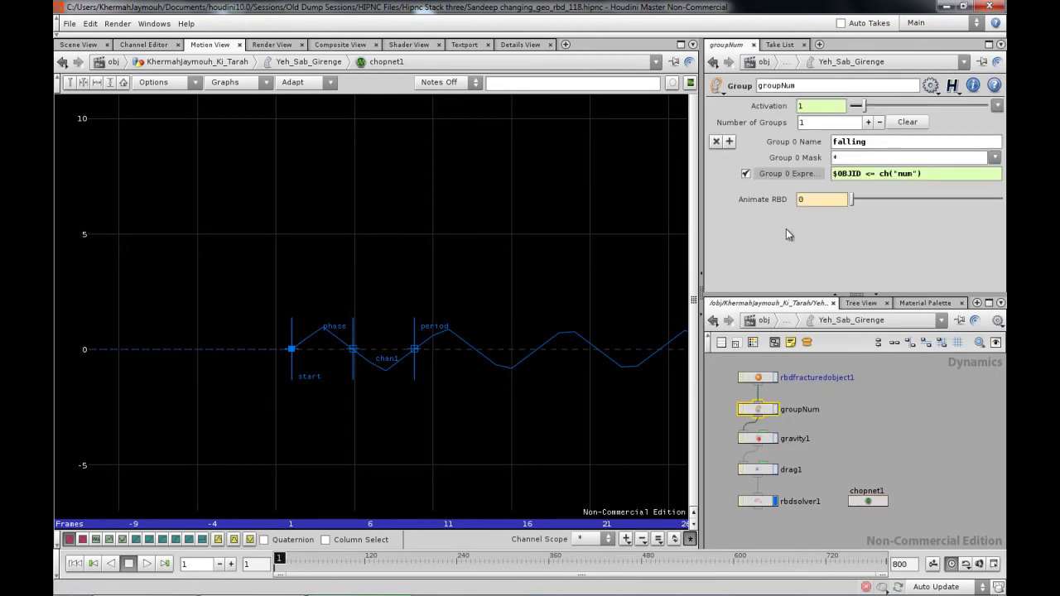
left_click(789, 202)
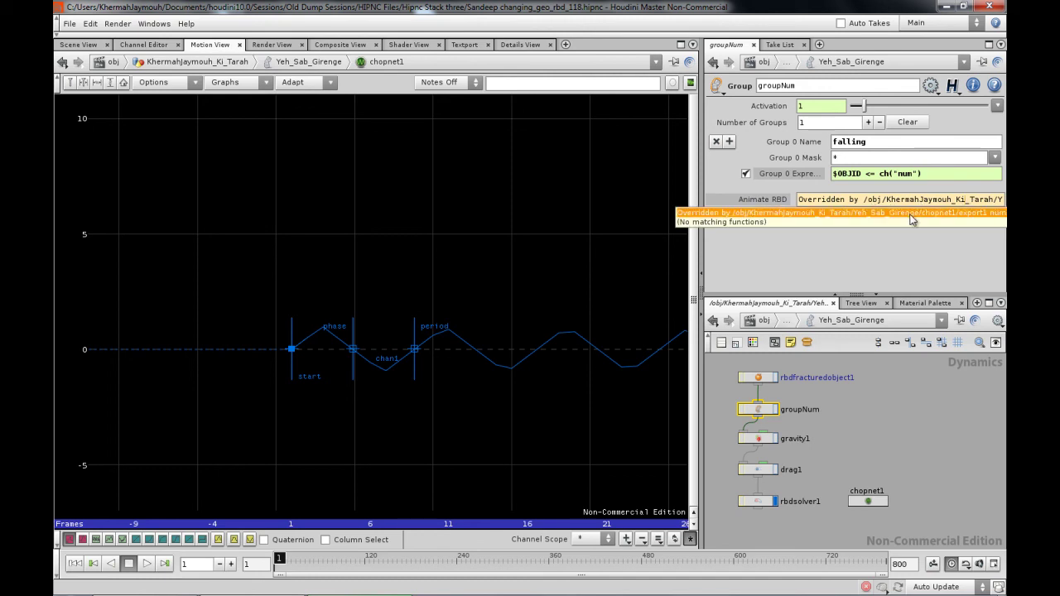
left_click(902, 398)
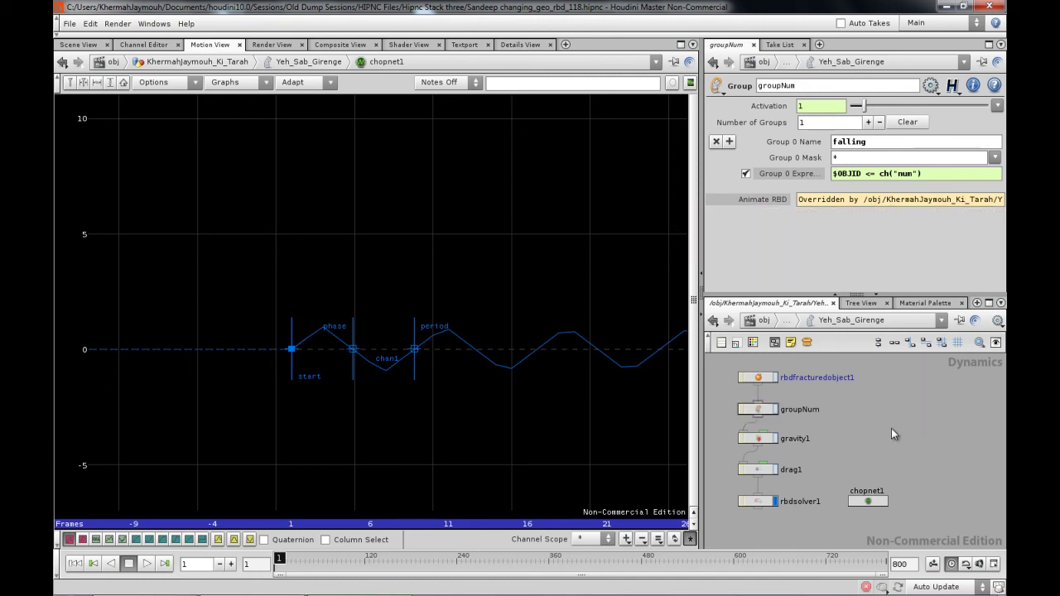
Play the simulation in the scene view to about frame 50, stop it and inspect the falling ground pieces
scroll(891, 428, "down", 2)
left_click(83, 44)
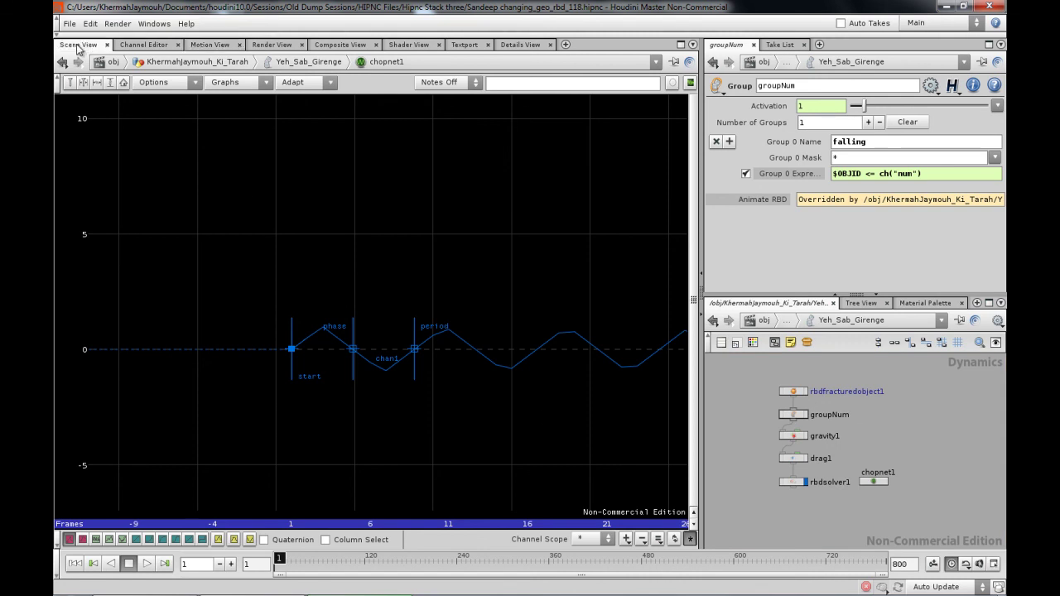
left_click_drag(364, 337, 506, 372)
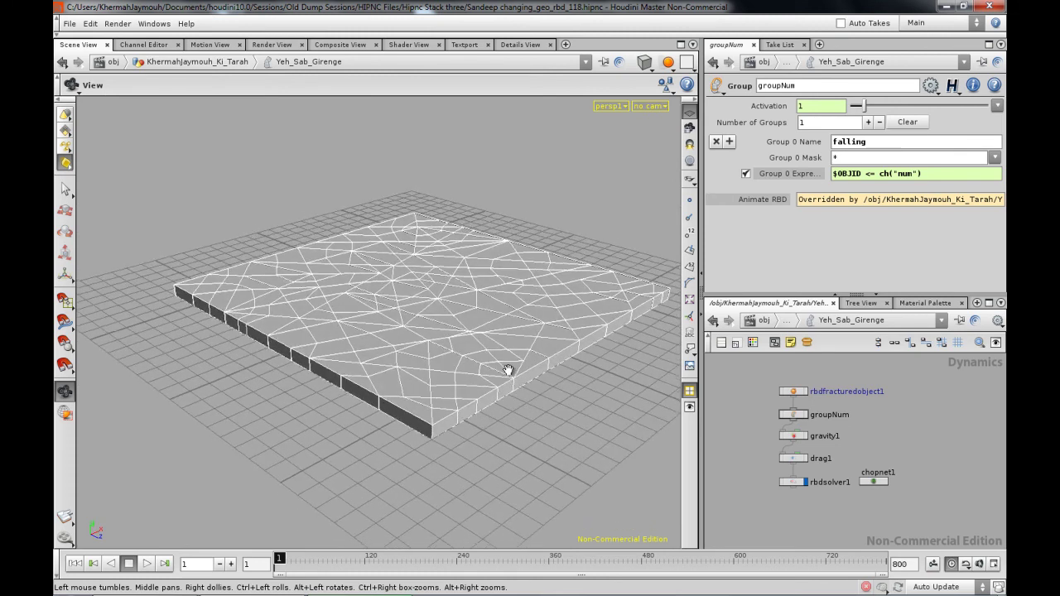
left_click(146, 564)
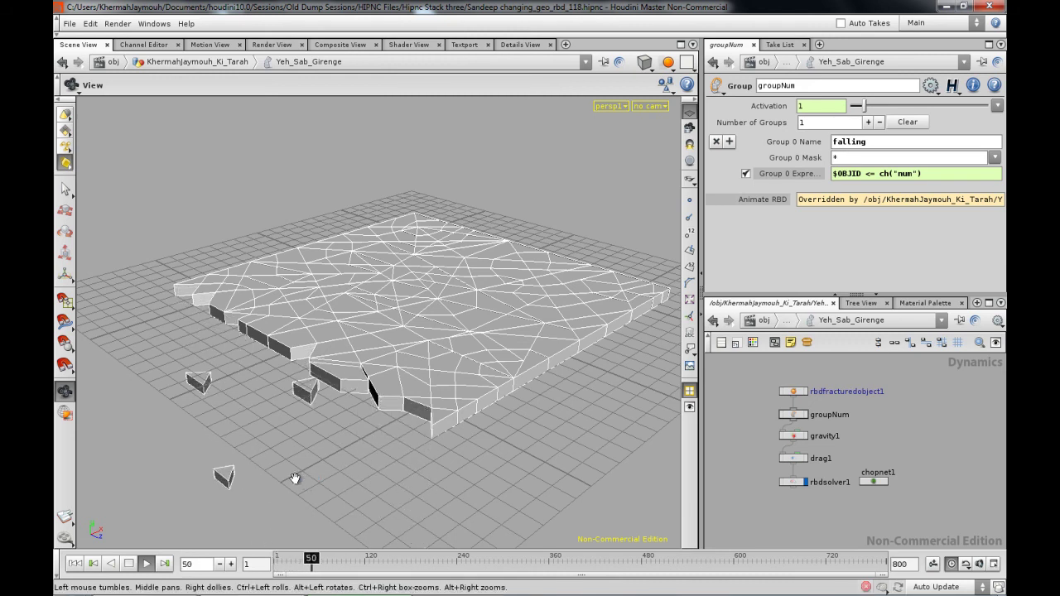
left_click(129, 566)
left_click_drag(511, 391, 430, 367)
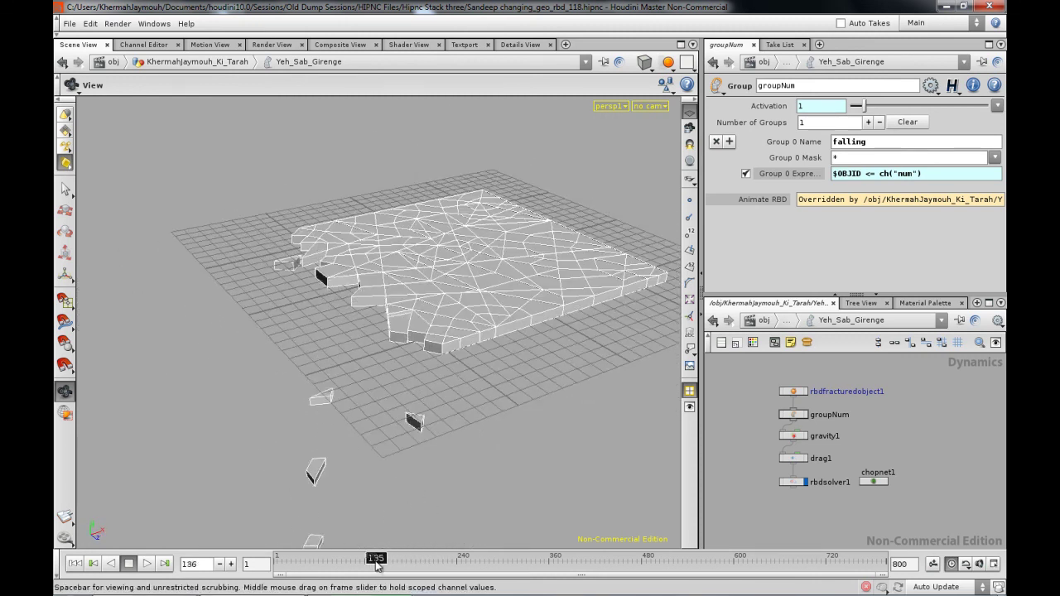